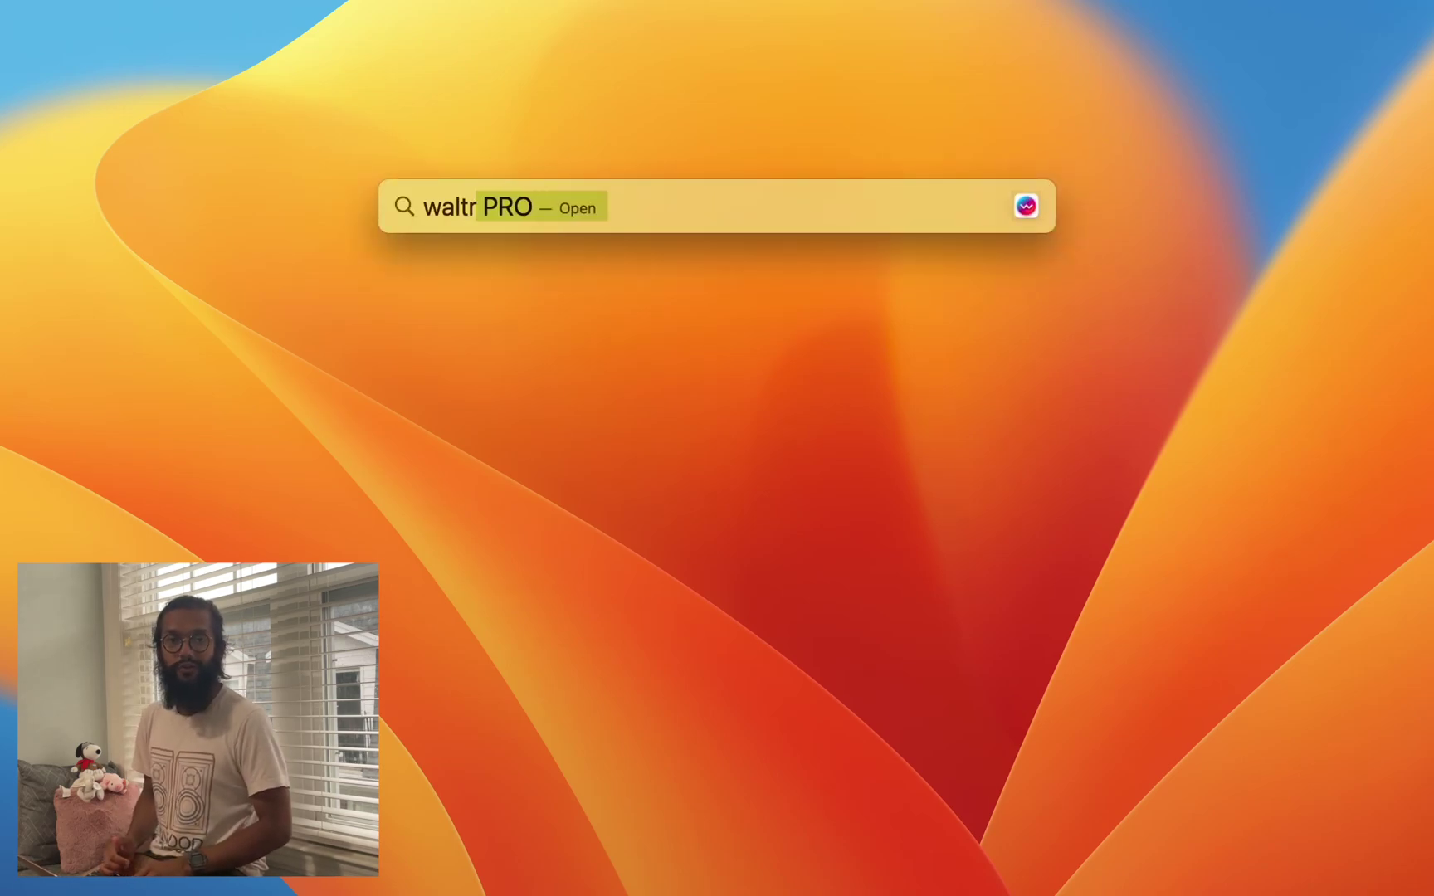
Launch WALTR PRO and AnyTrans from Spotlight, with WALTR PRO's drop window in front.
key("Return")
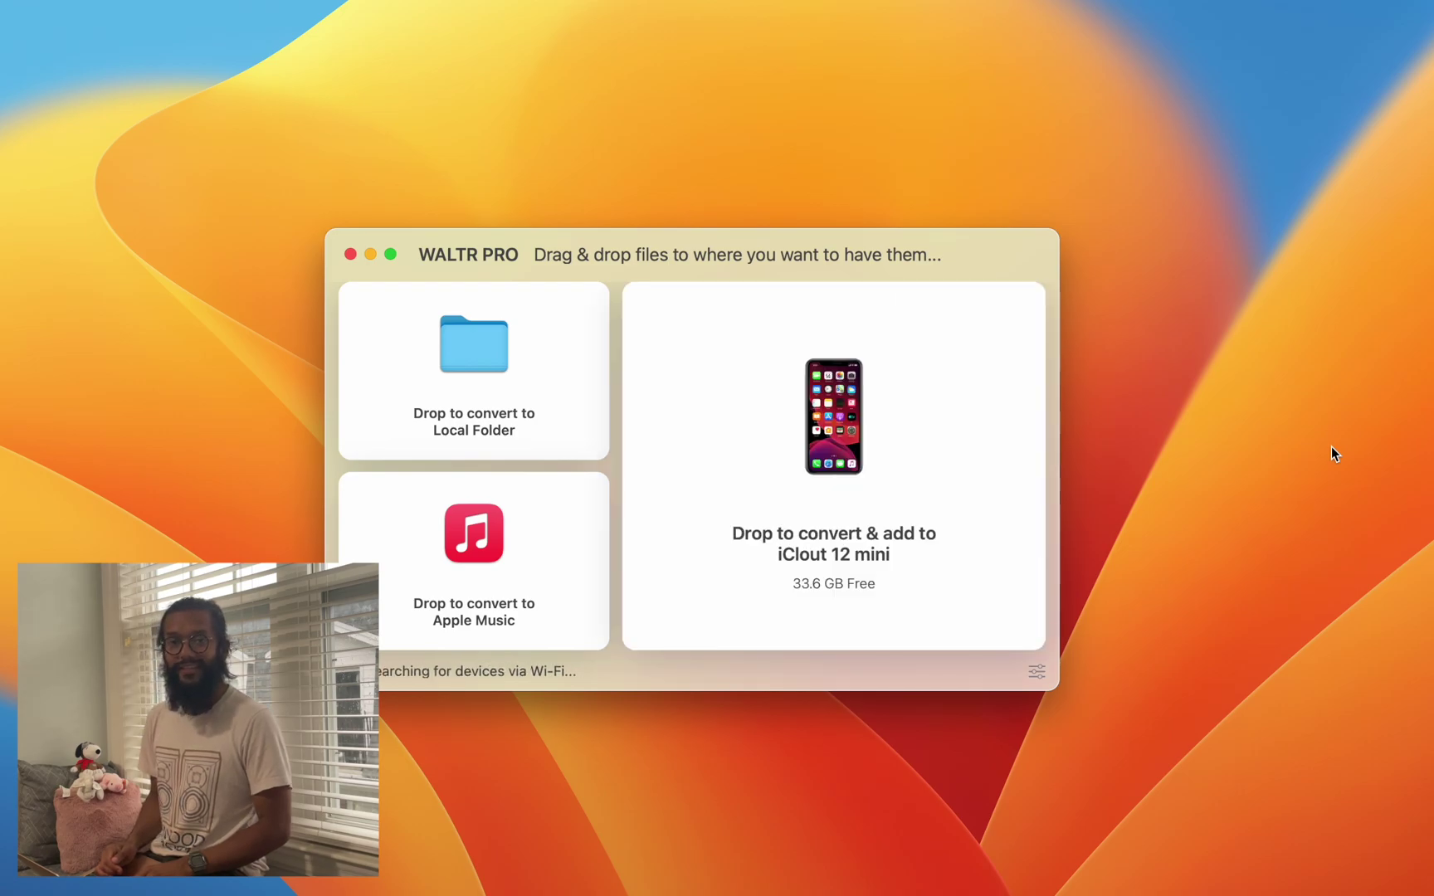
key("super+space")
type("any")
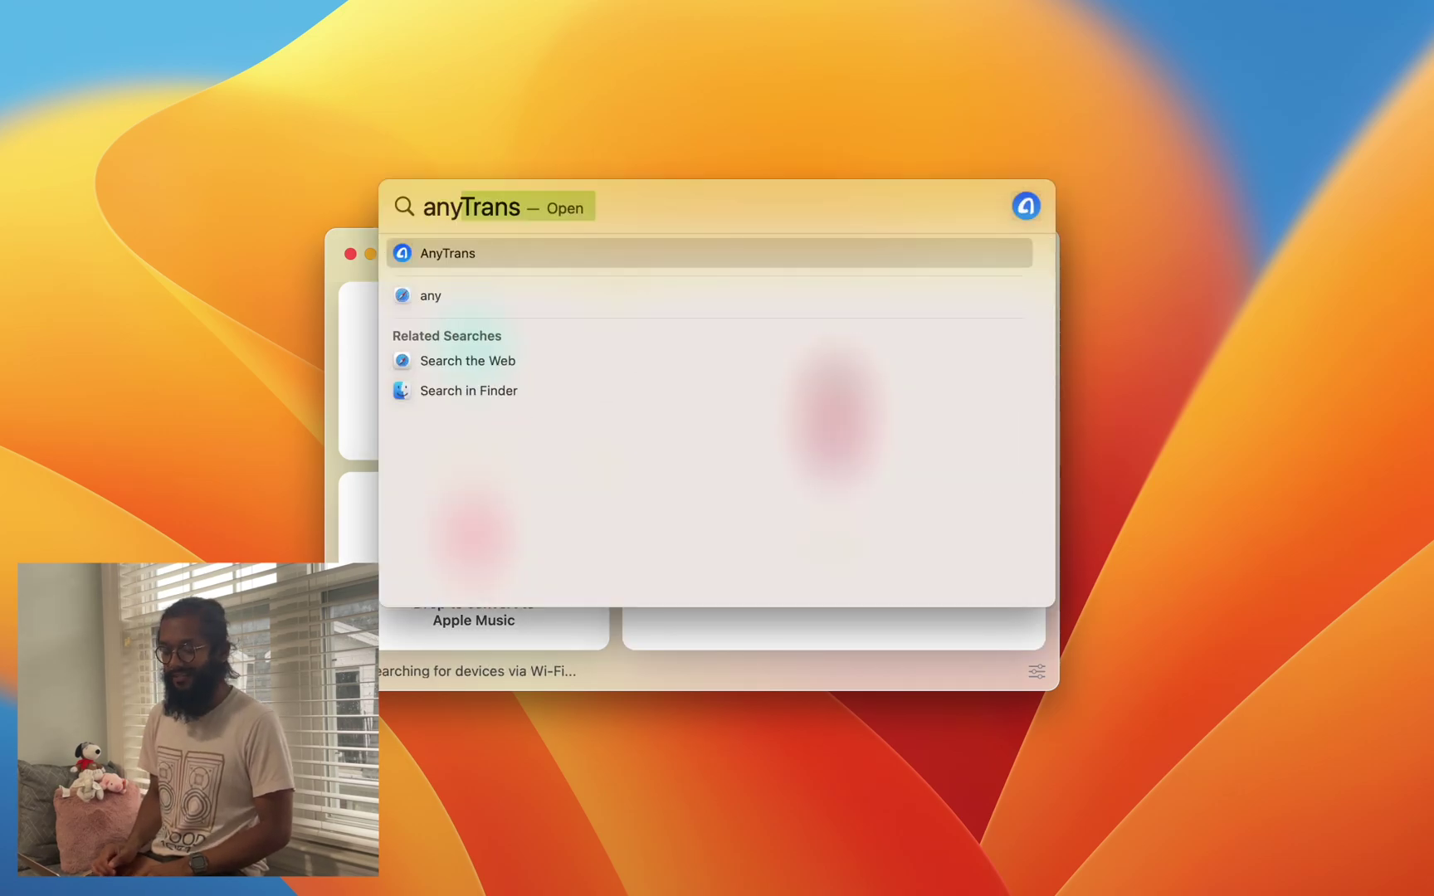
key("Return")
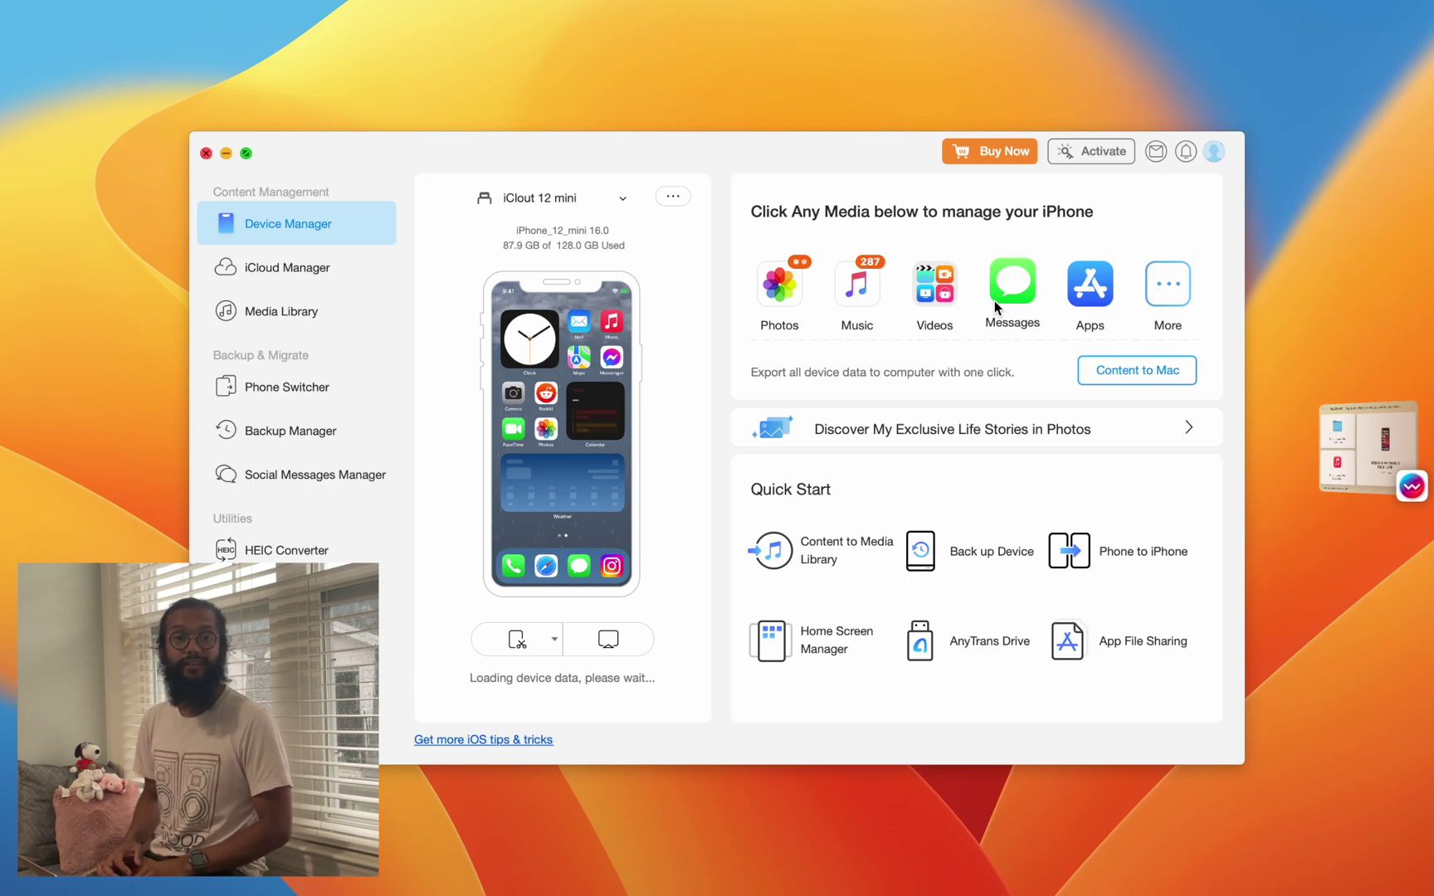
left_click(1353, 440)
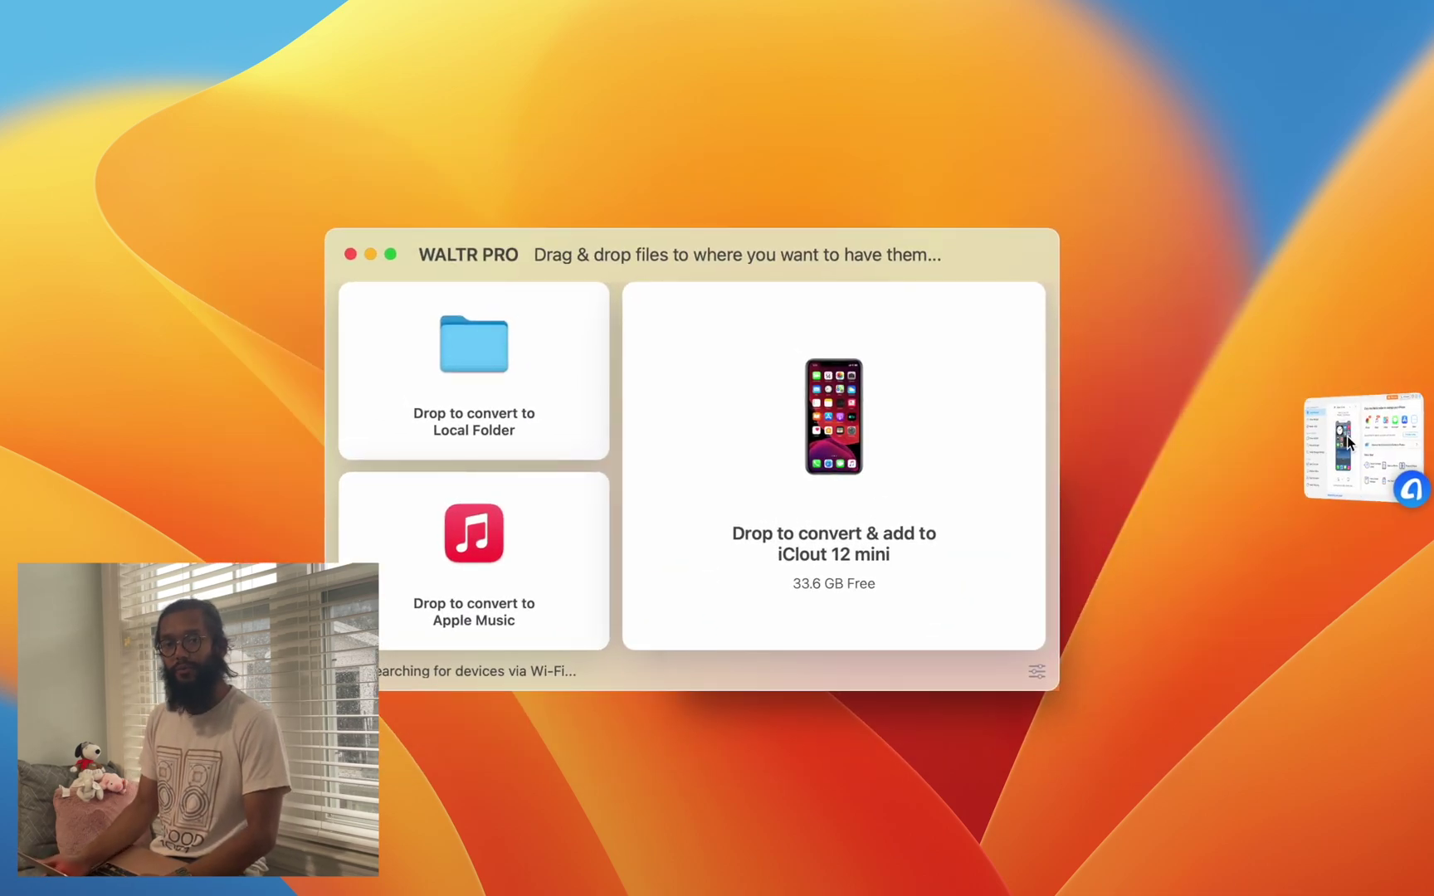
left_click(1232, 174)
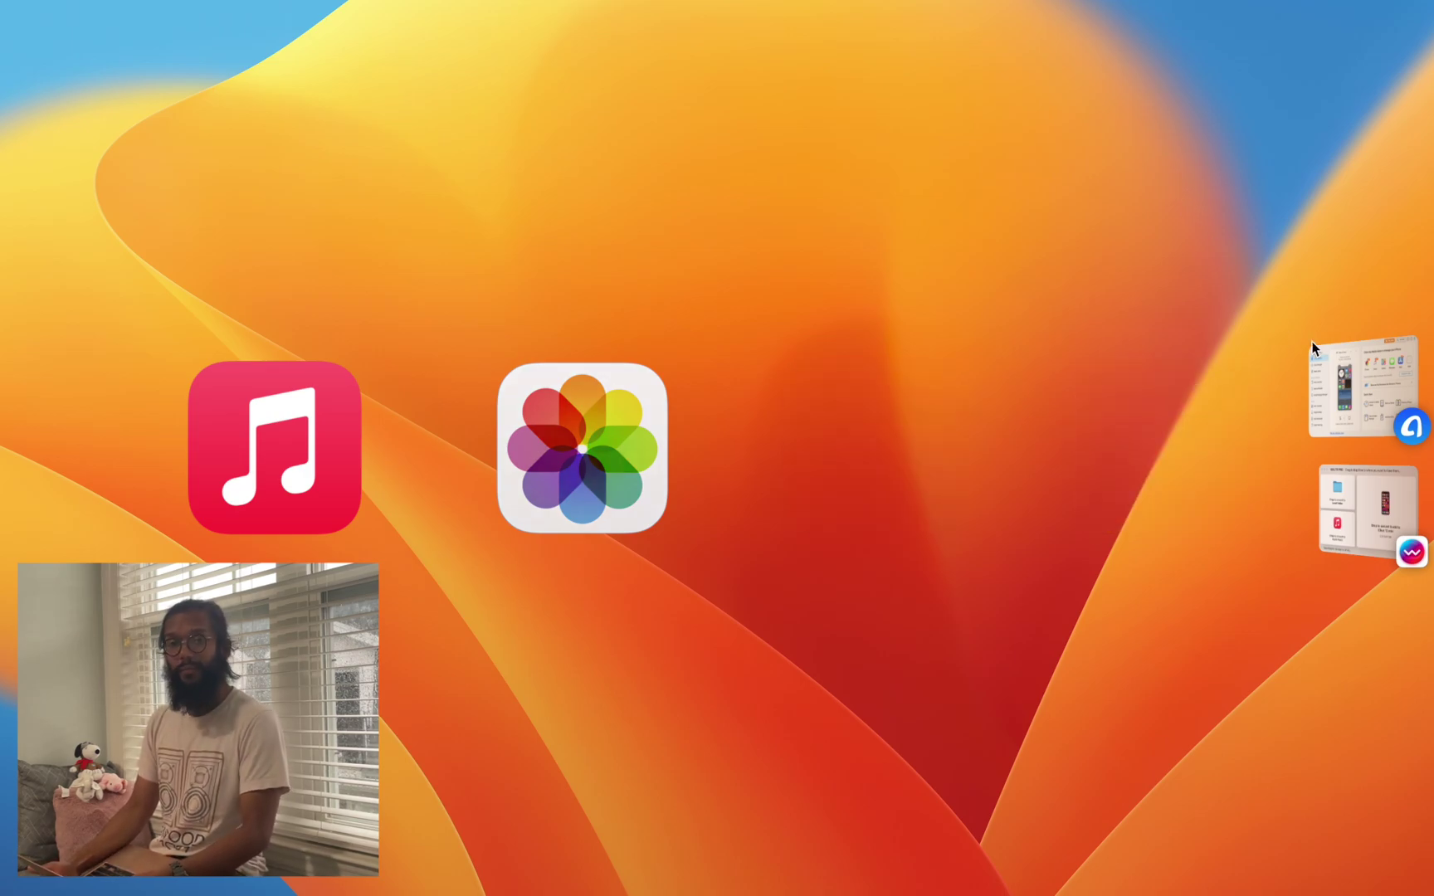
left_click(1350, 390)
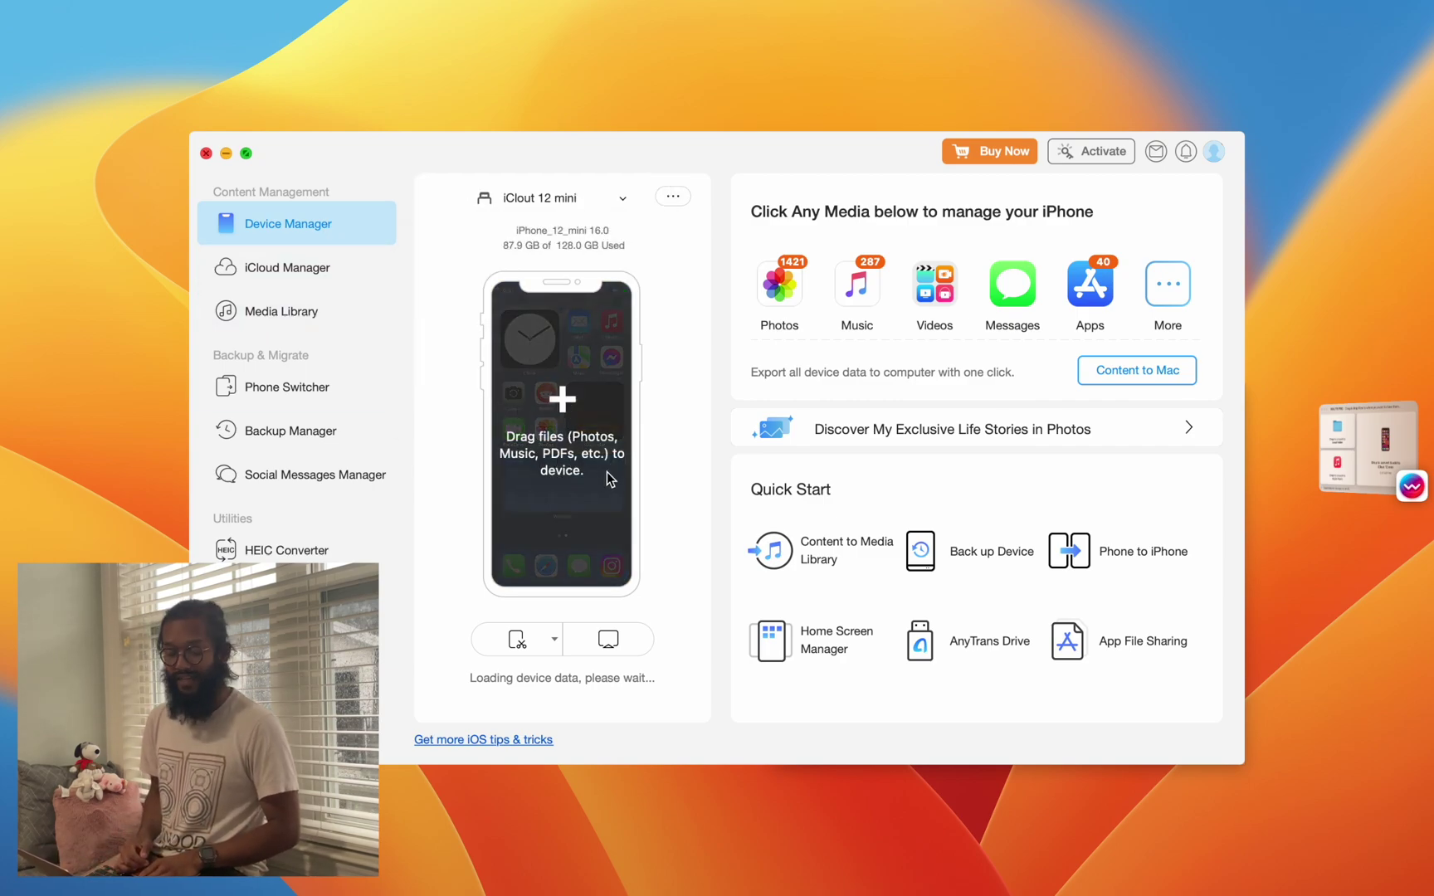
left_click(1367, 448)
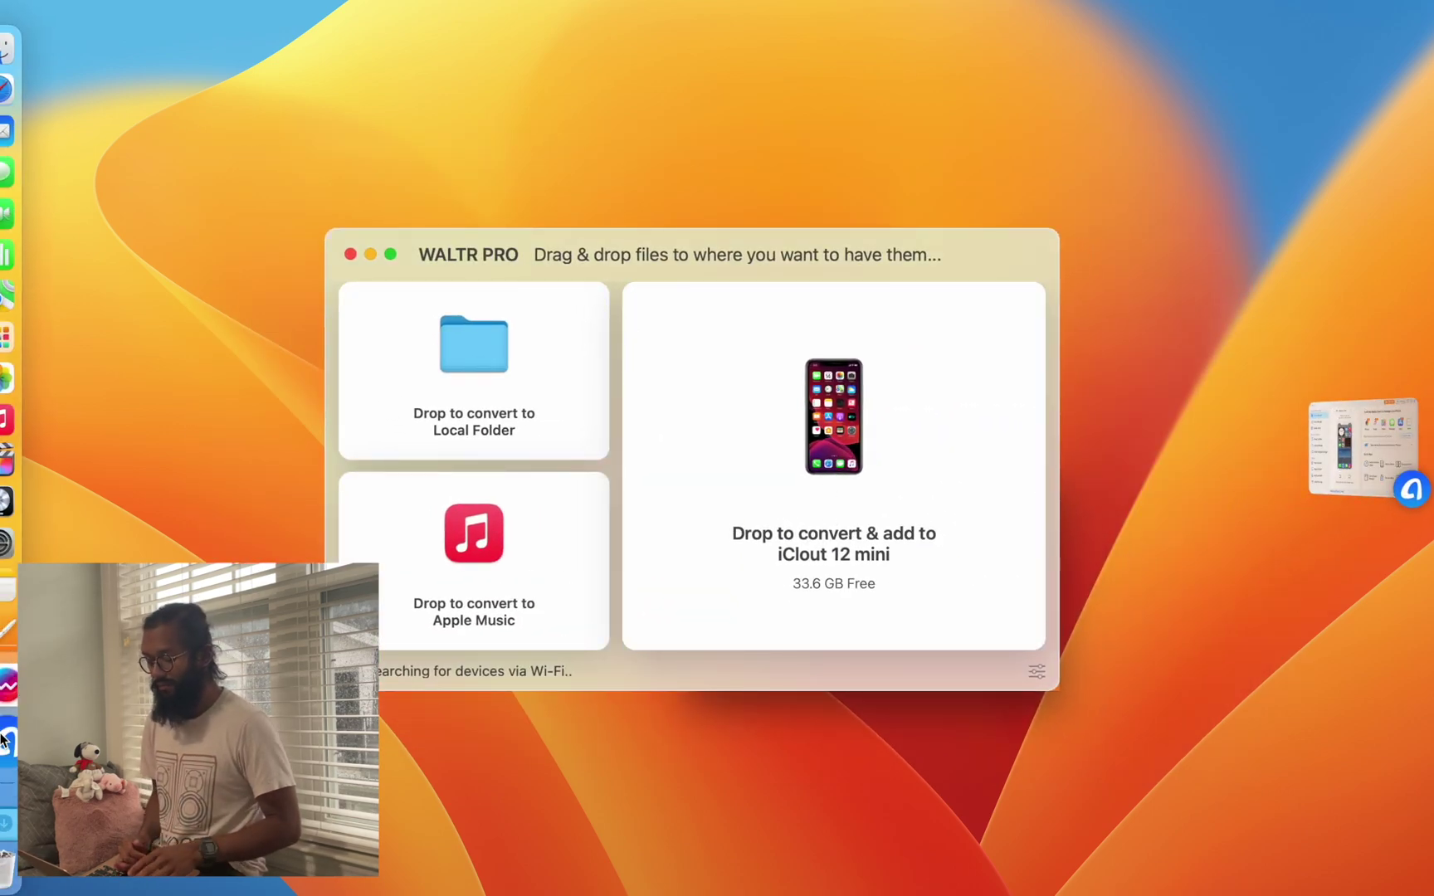
Open the Sample Files folder from Downloads alongside the WALTR PRO window.
left_click(12, 702)
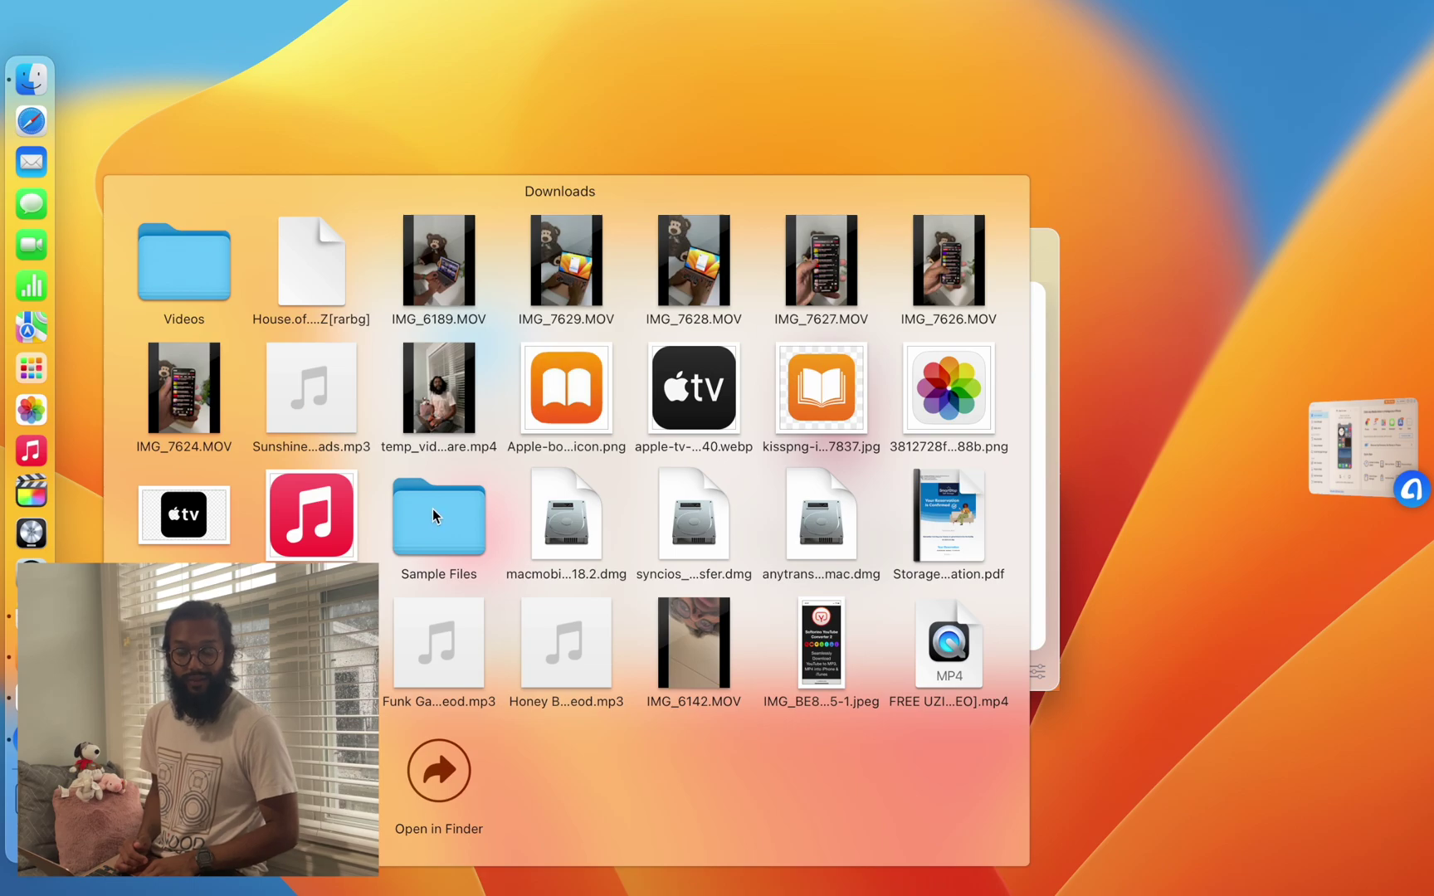
left_click_drag(433, 512, 458, 762)
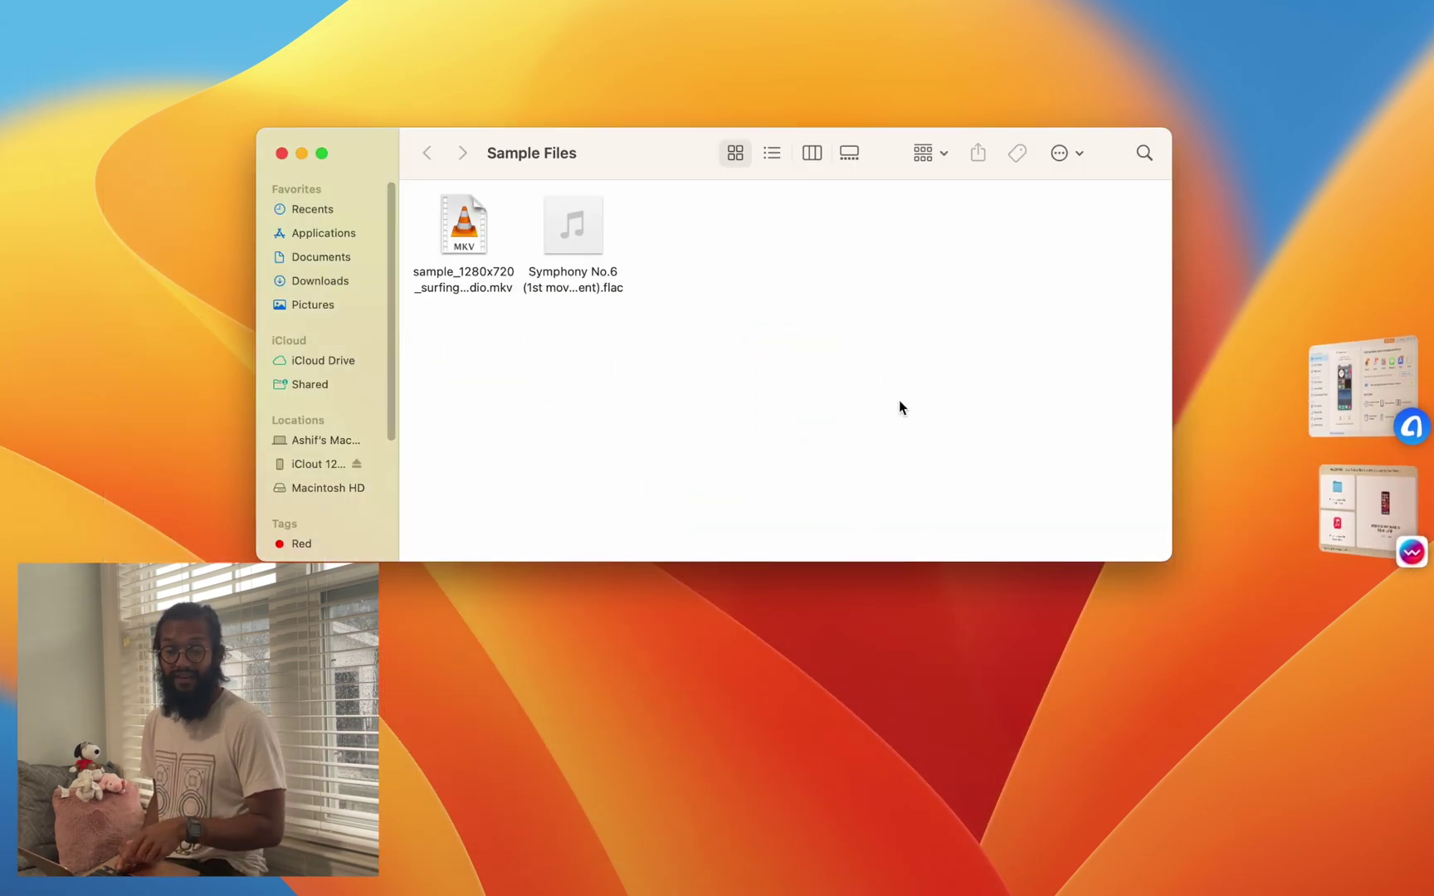
left_click(1344, 518)
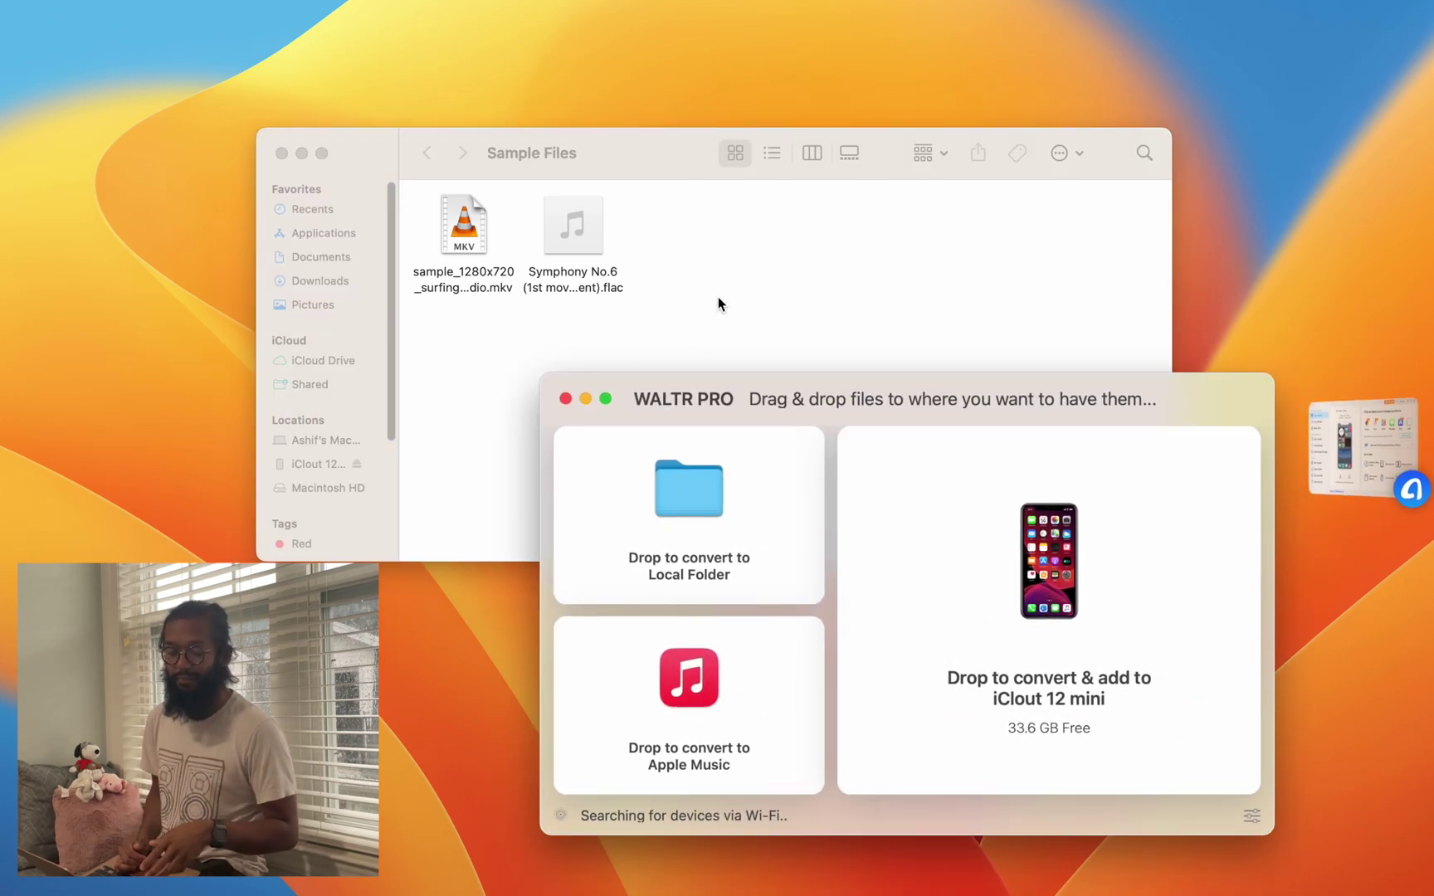
Try opening the surfing MKV in QuickTime Player and dismiss the incompatibility alert.
left_click(464, 288)
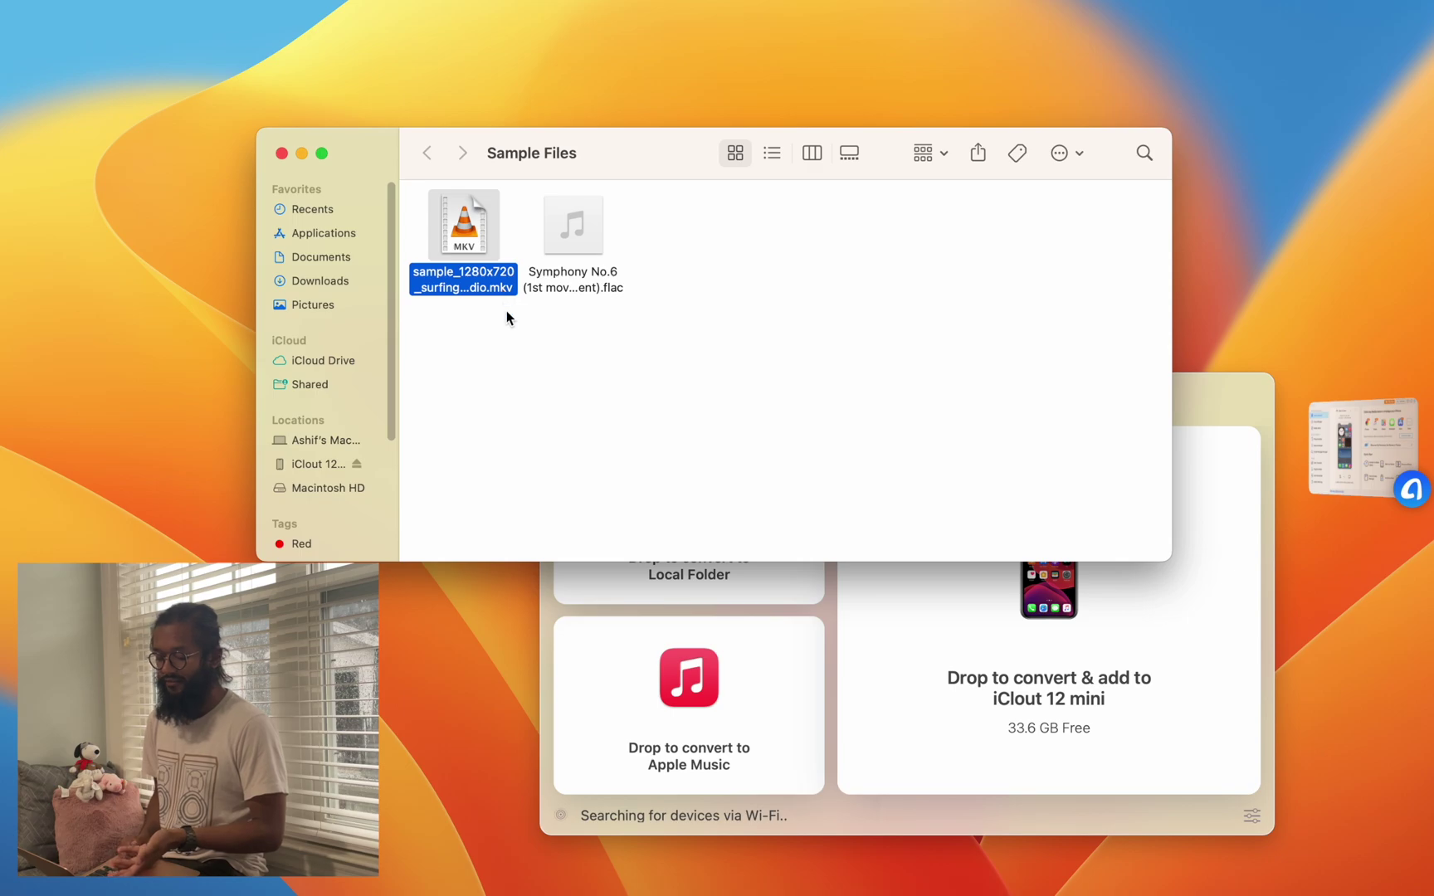
right_click(506, 289)
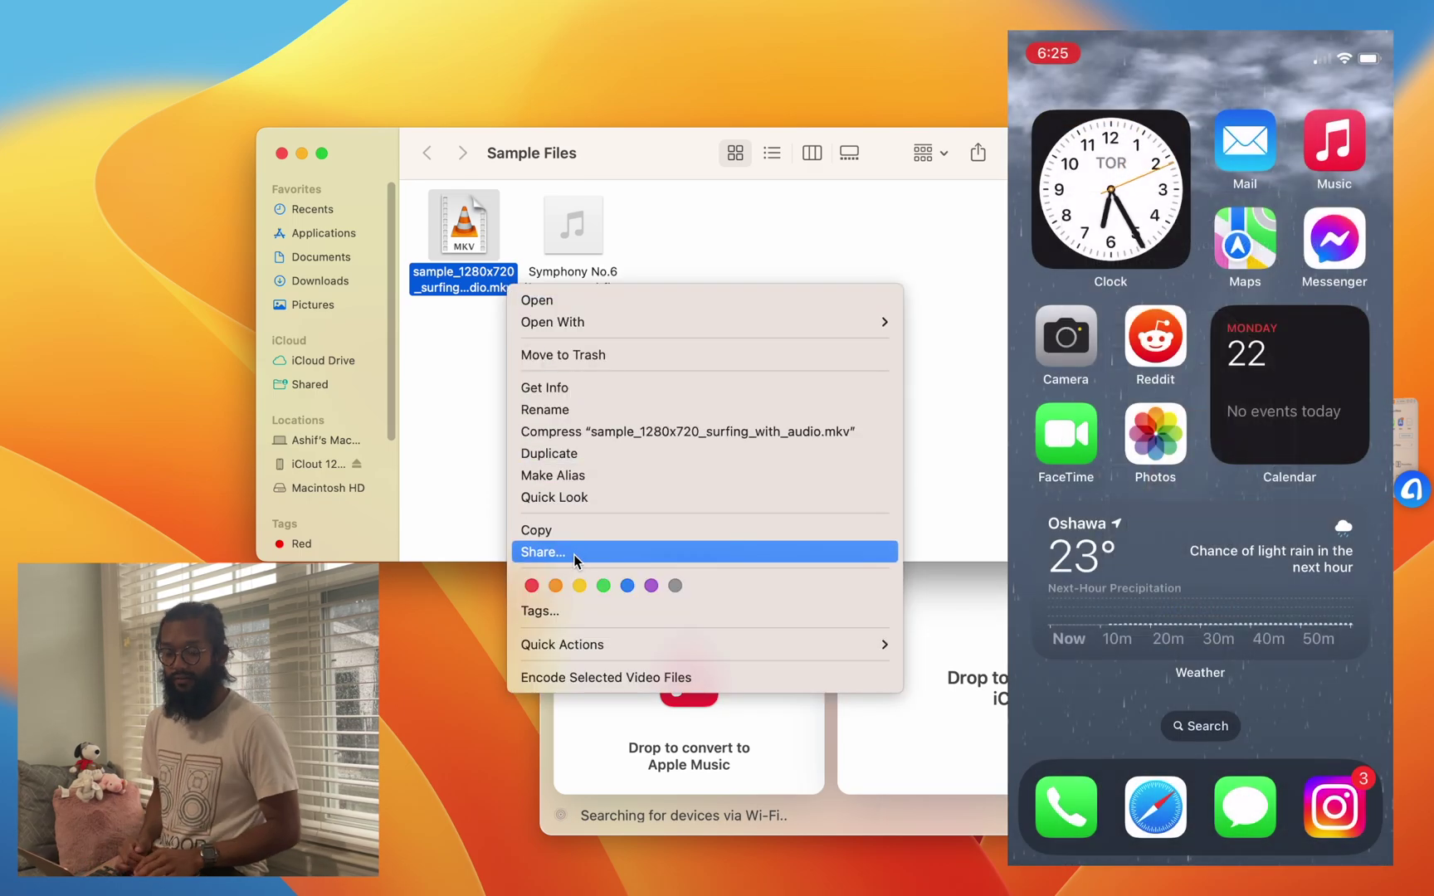
mouse_move(638, 324)
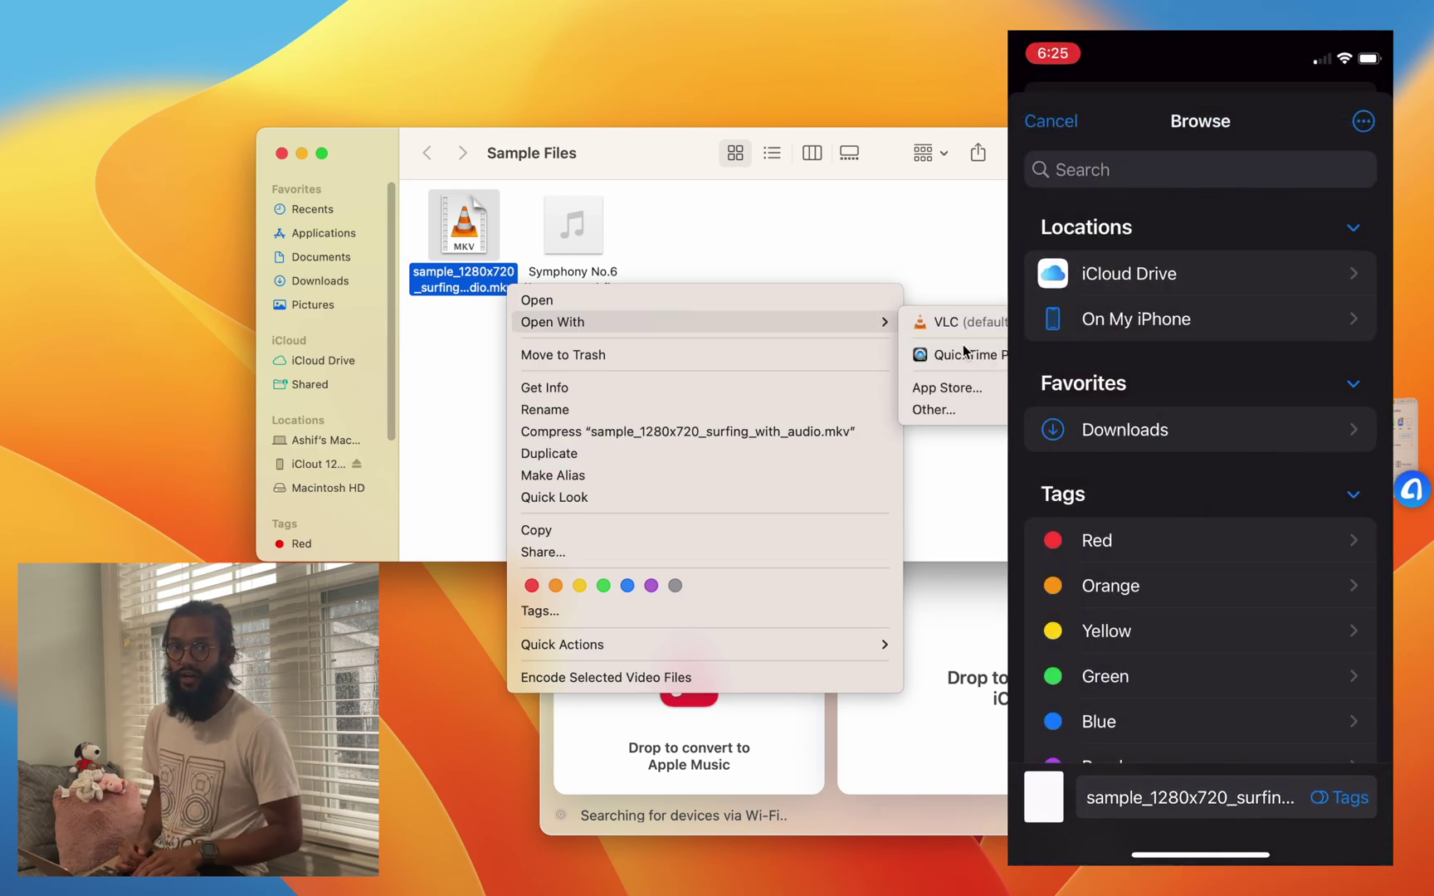
left_click(960, 358)
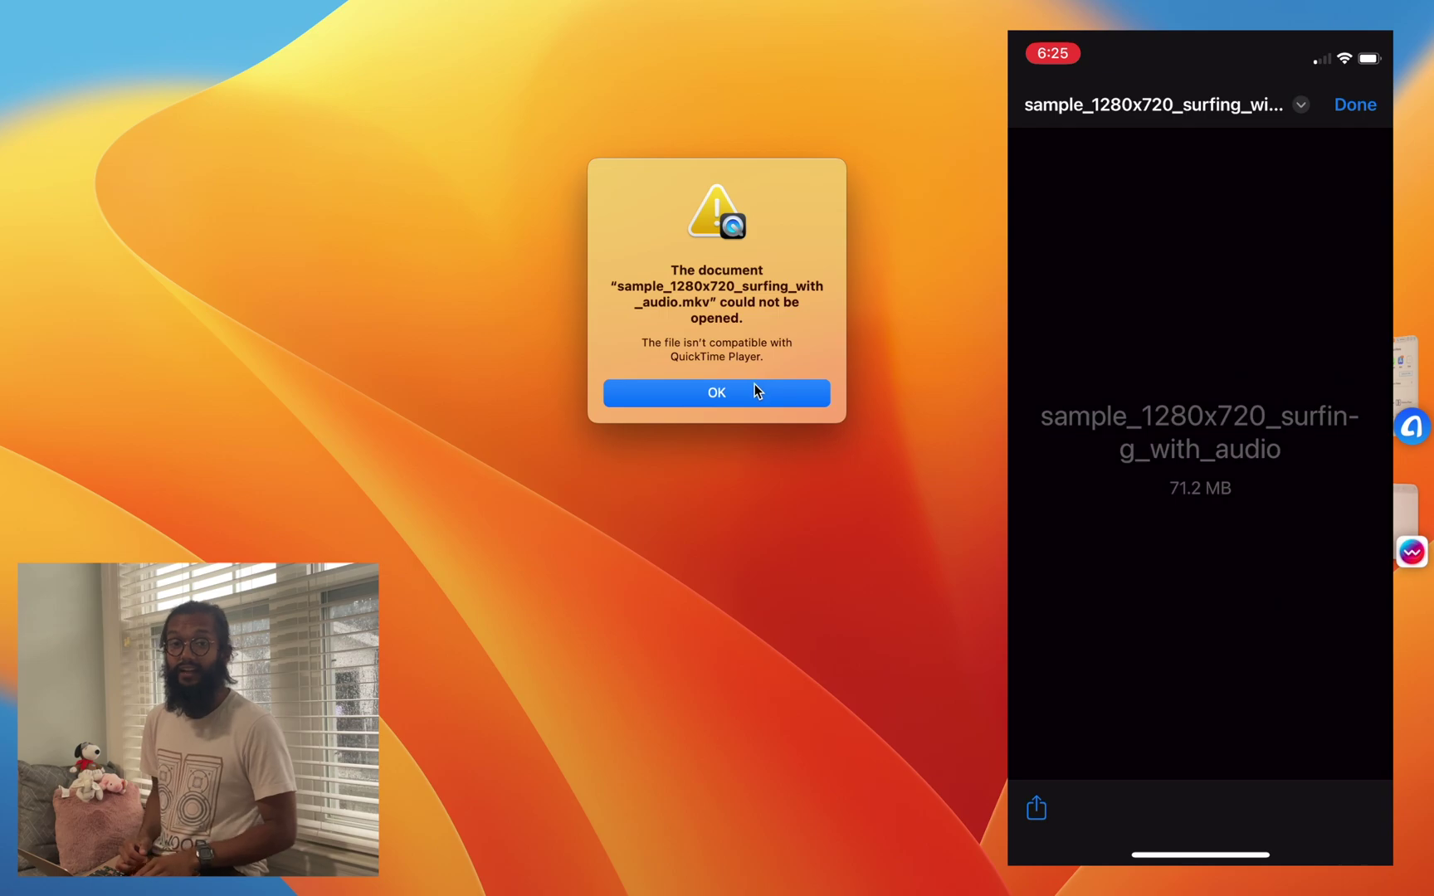
left_click(755, 383)
left_click(1409, 523)
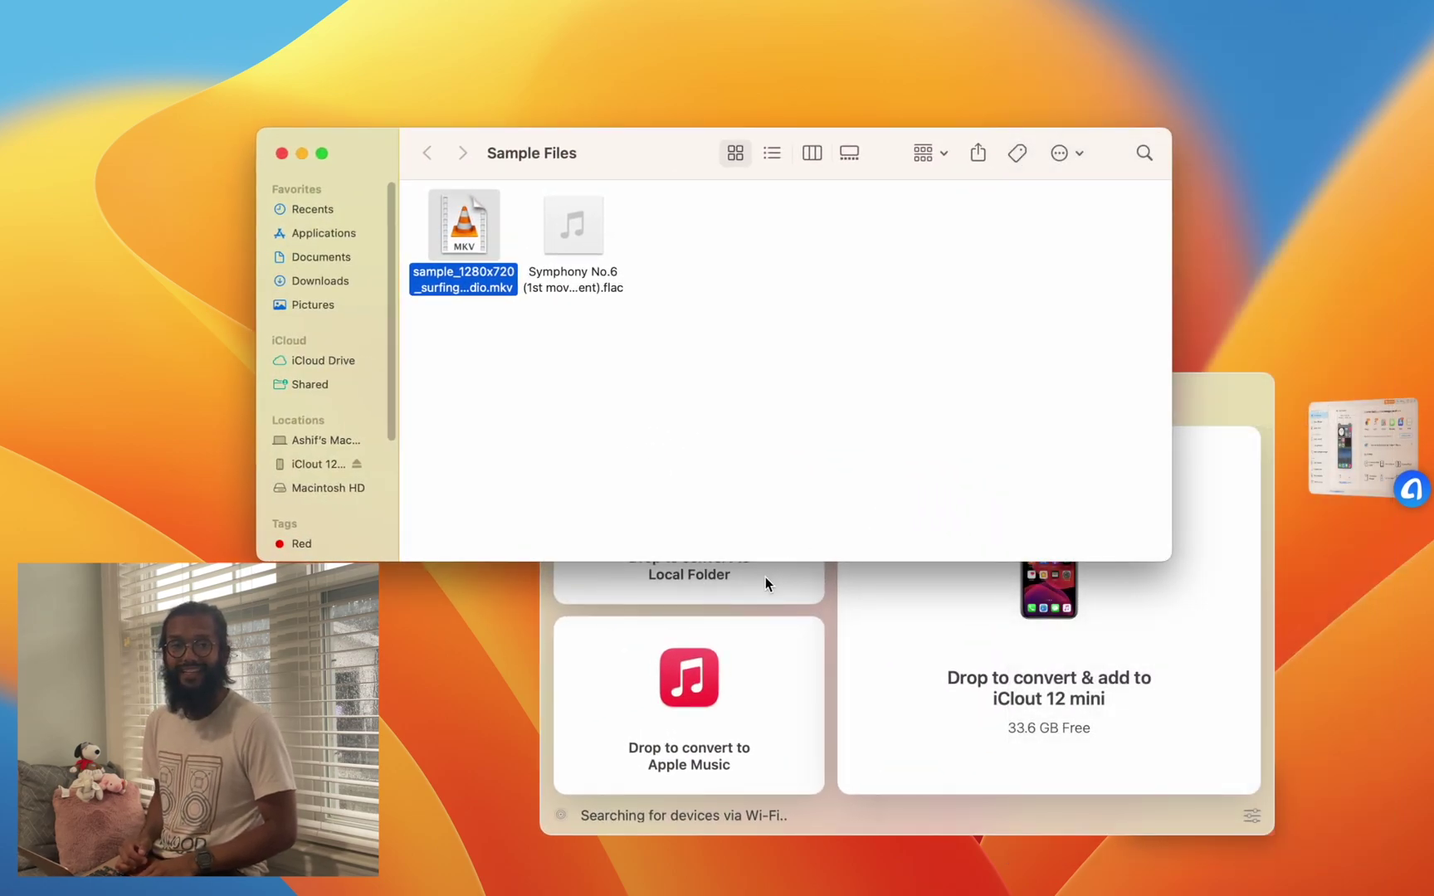
Drop the surfing MKV onto WALTR PRO's Local Folder tile and reveal the resulting MP4 in Finder.
left_click(828, 604)
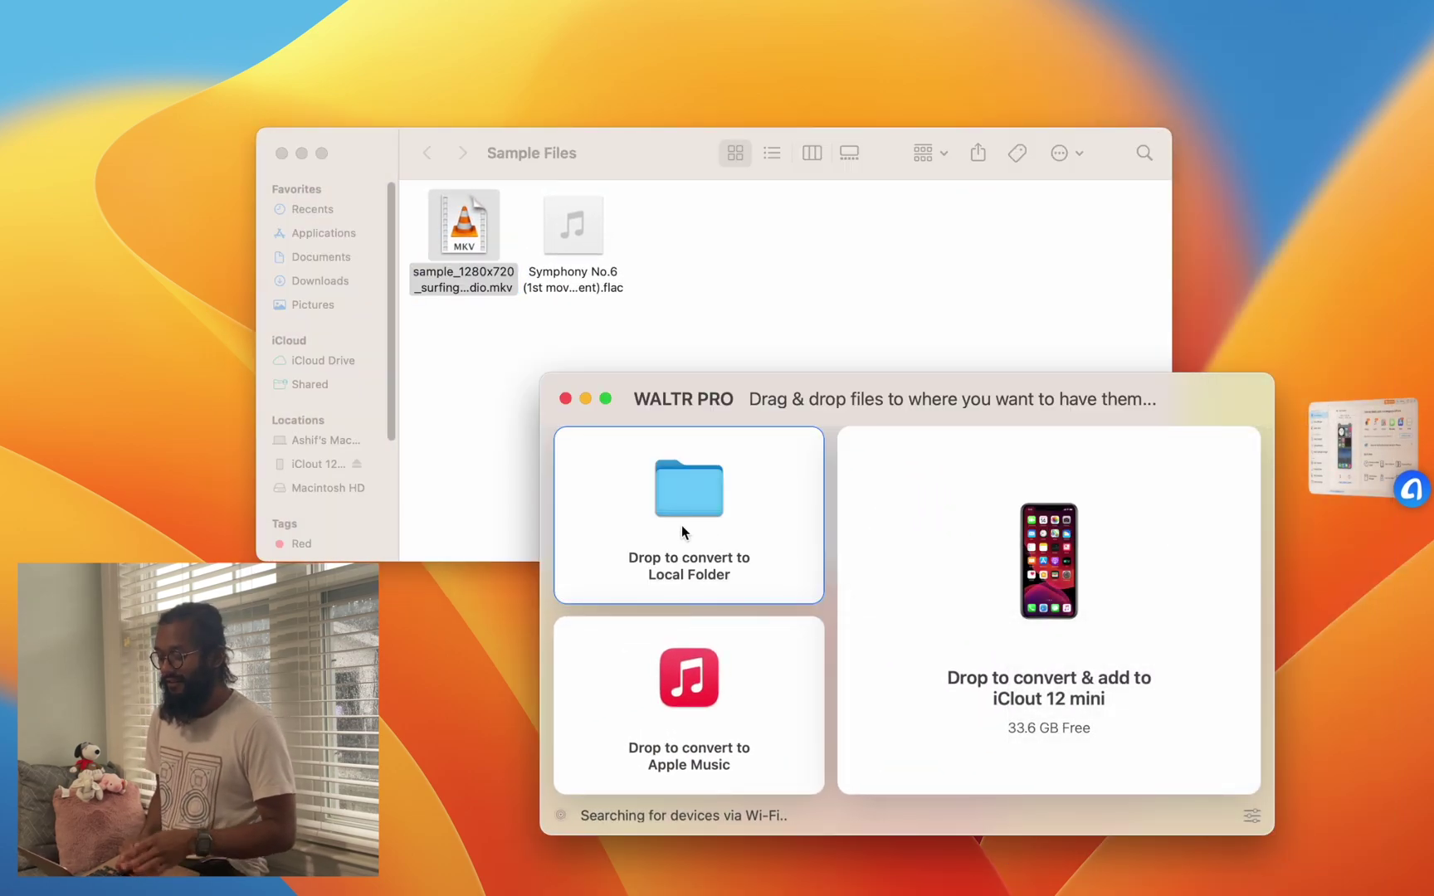
left_click_drag(467, 232, 678, 550)
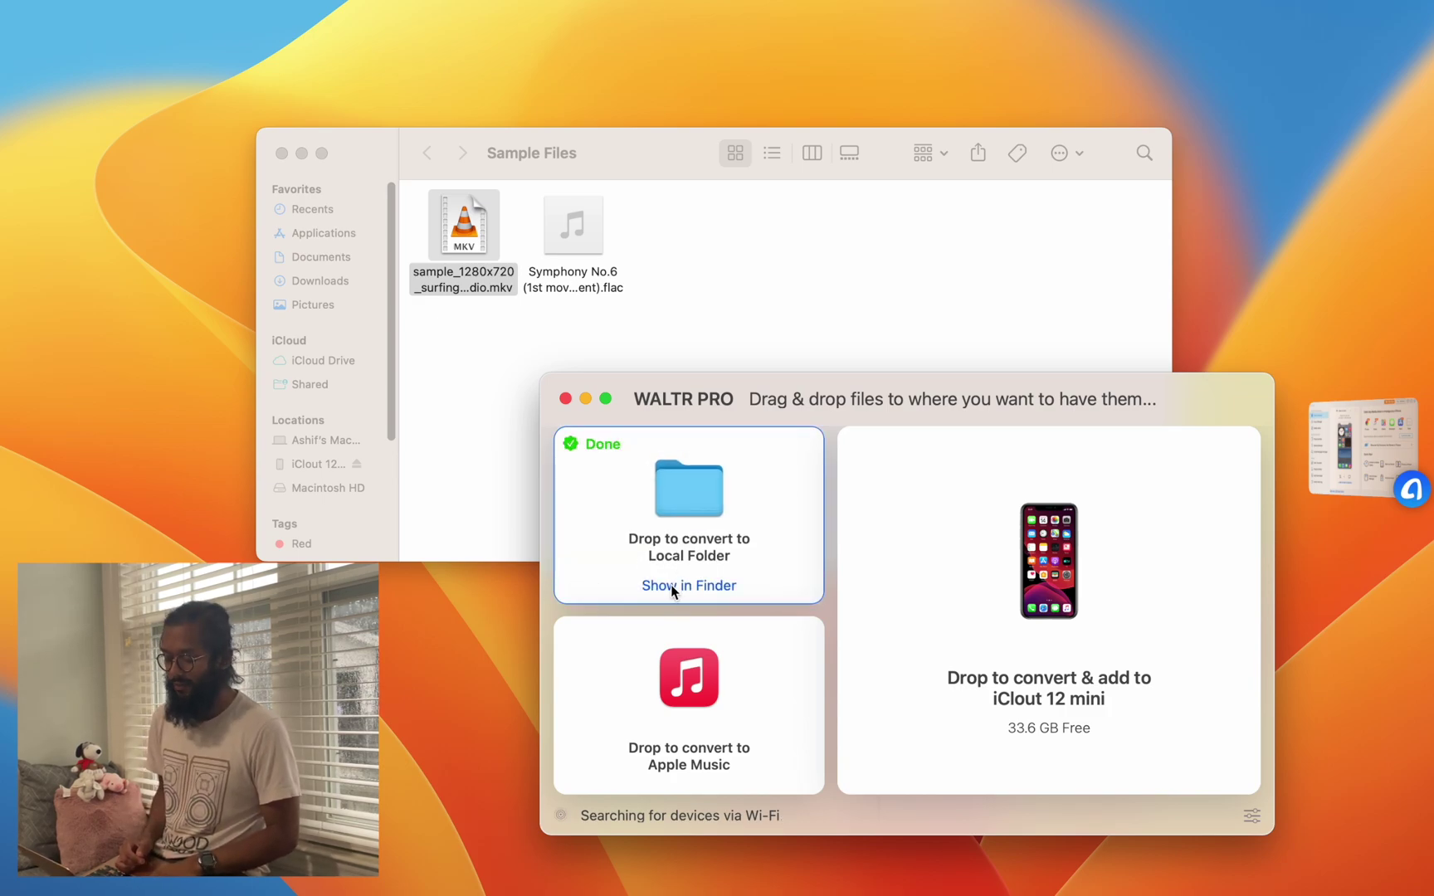
left_click(672, 585)
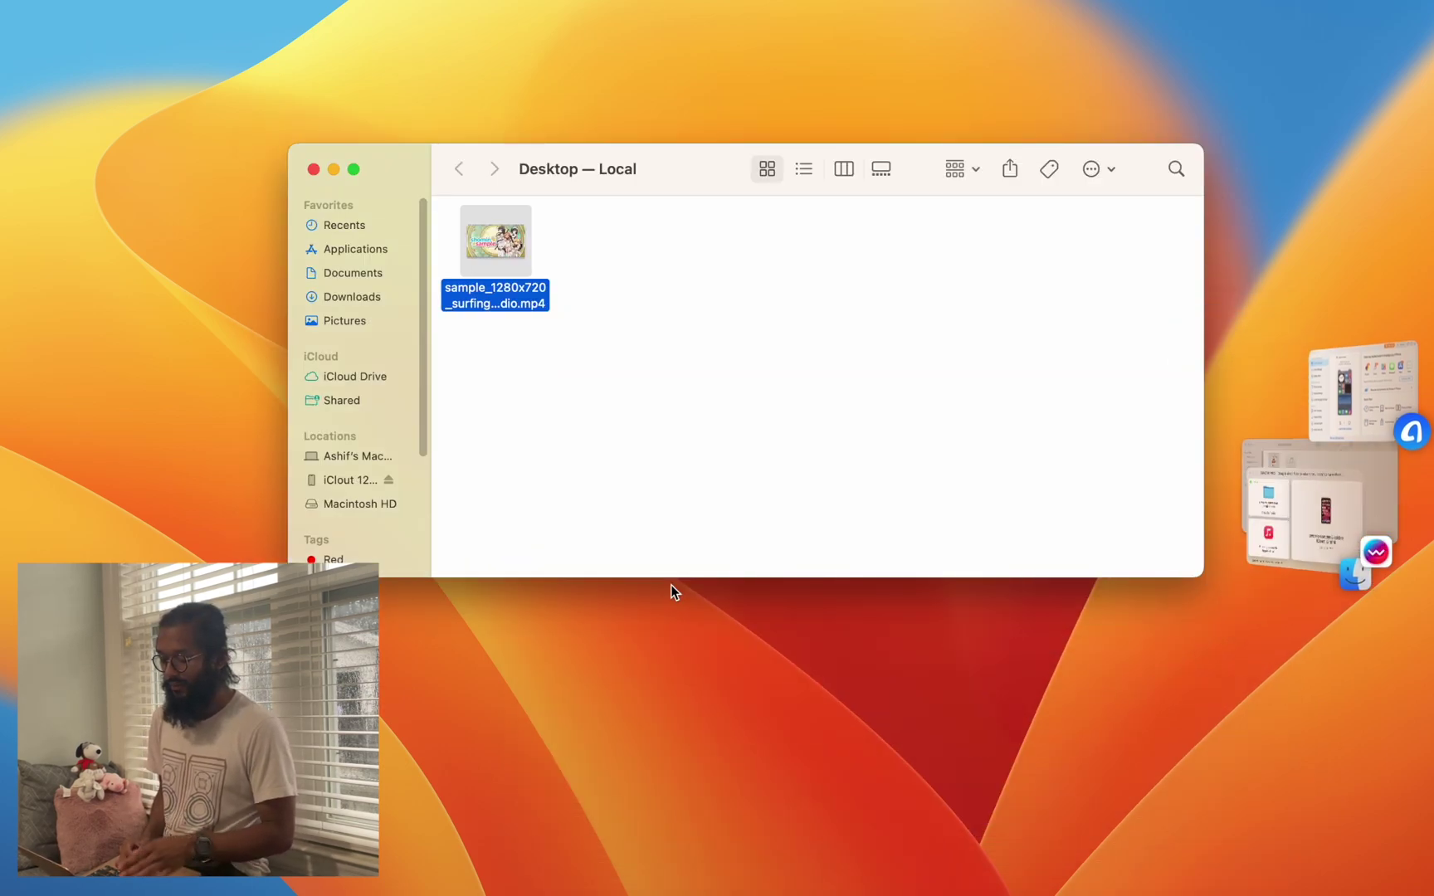
Play the converted surfing MP4 in QuickTime Player, pause and close it, returning to Sample Files.
right_click(508, 263)
mouse_move(552, 299)
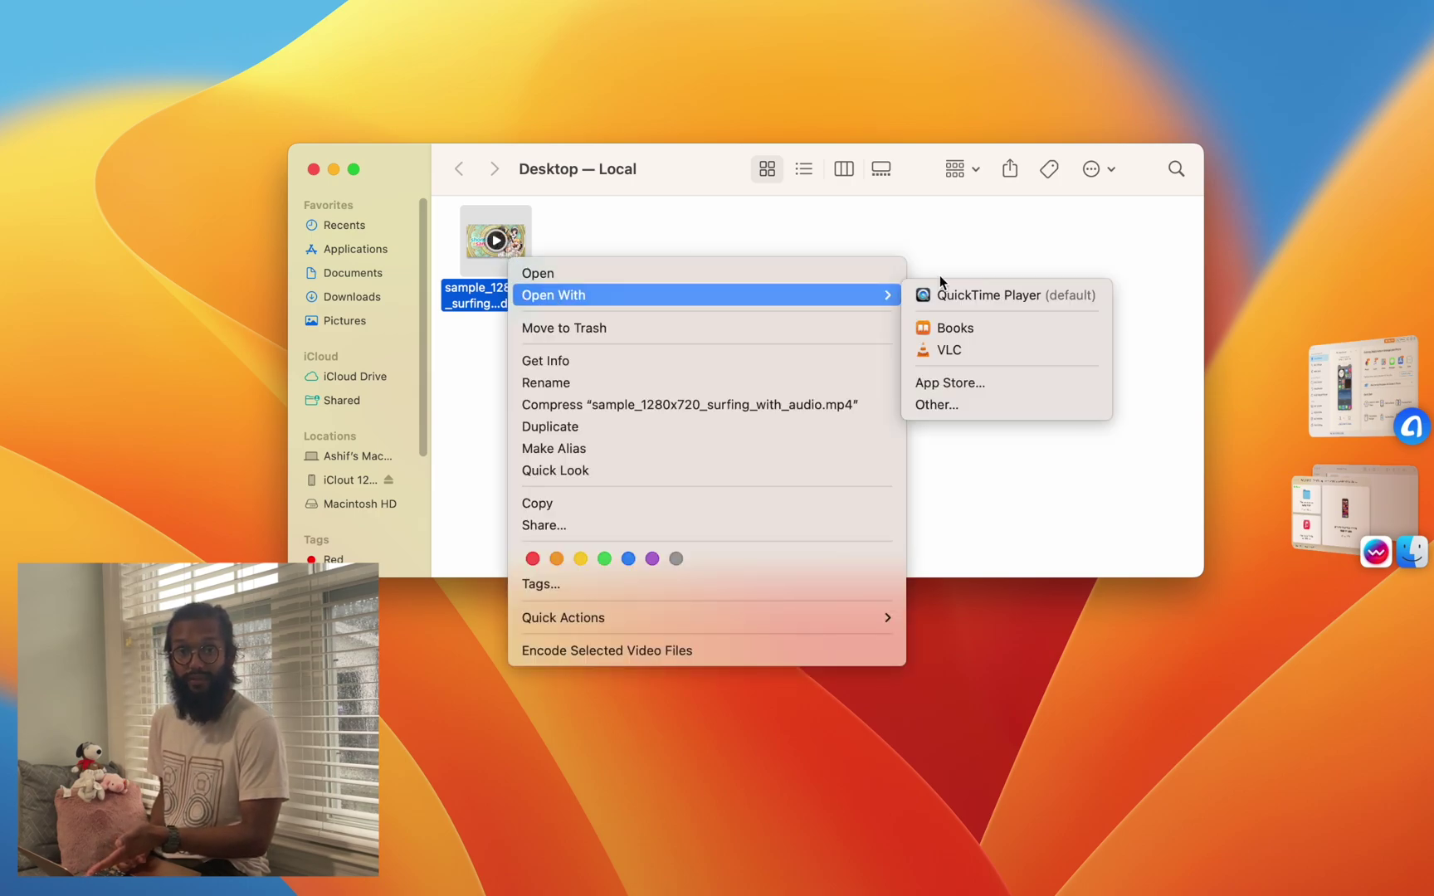
left_click(968, 298)
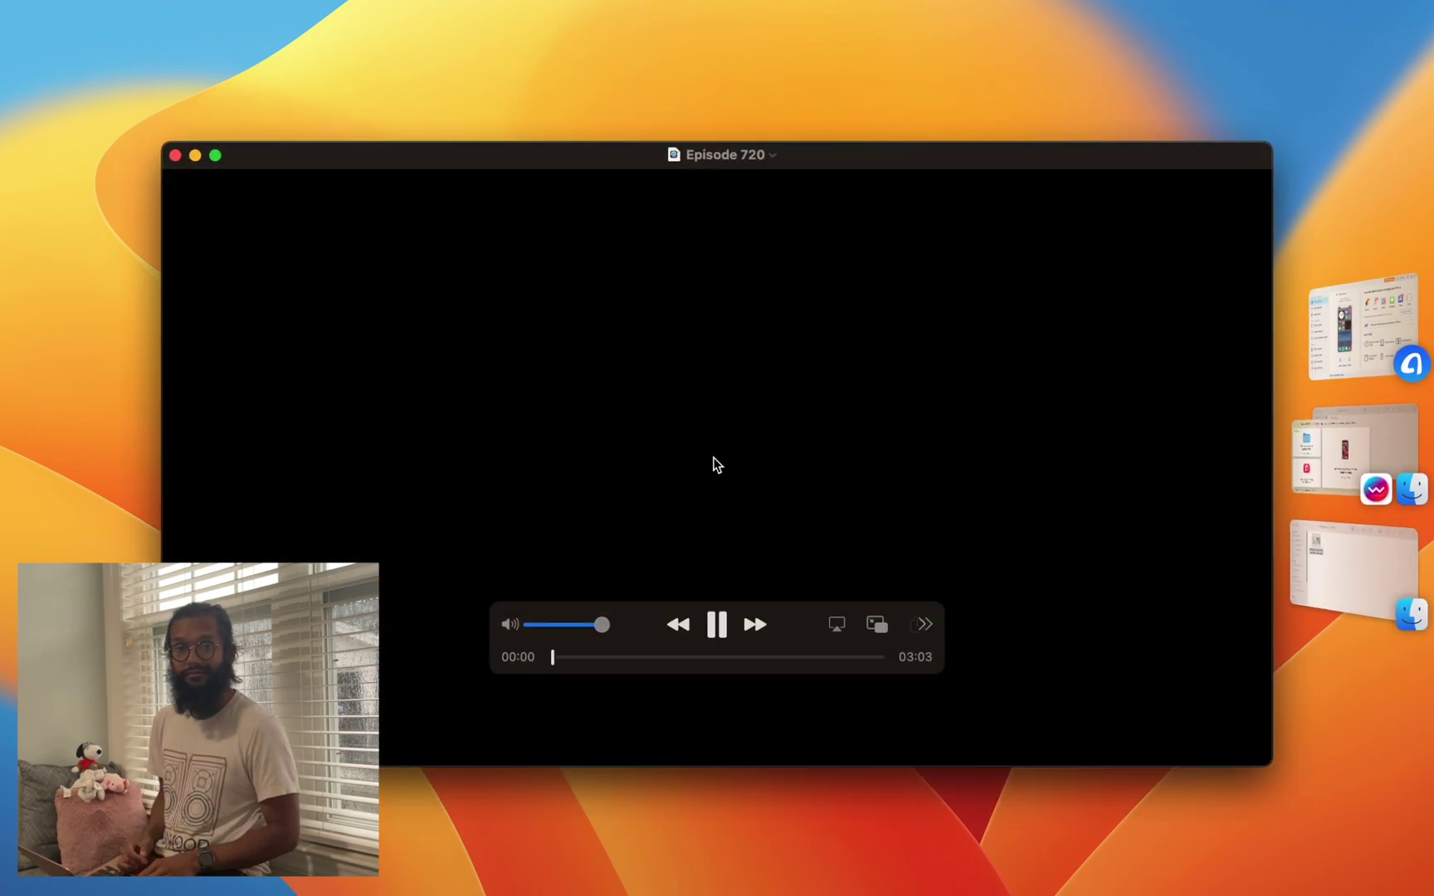
key("space")
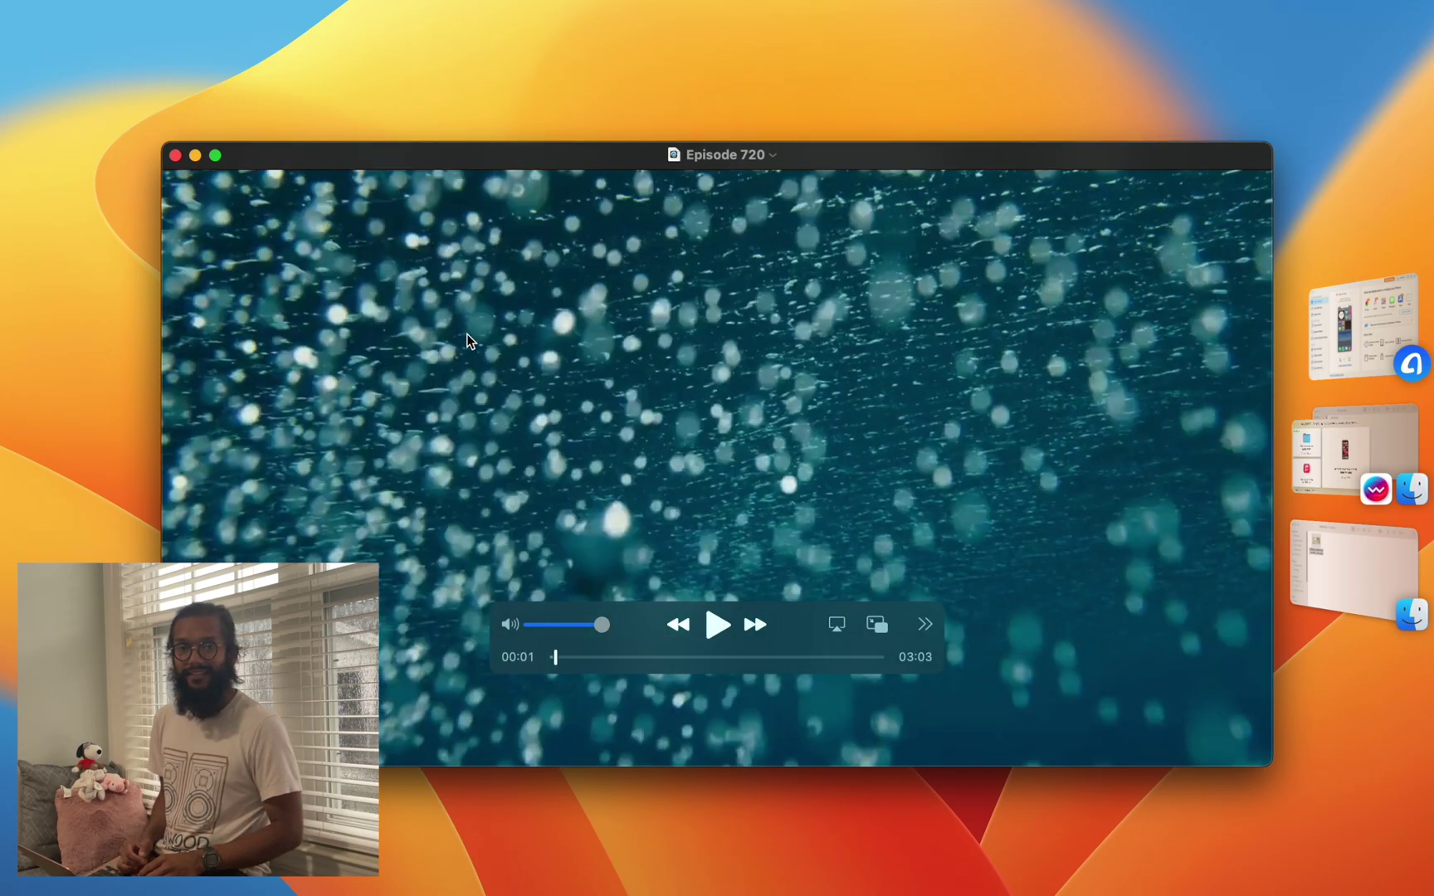
left_click(176, 155)
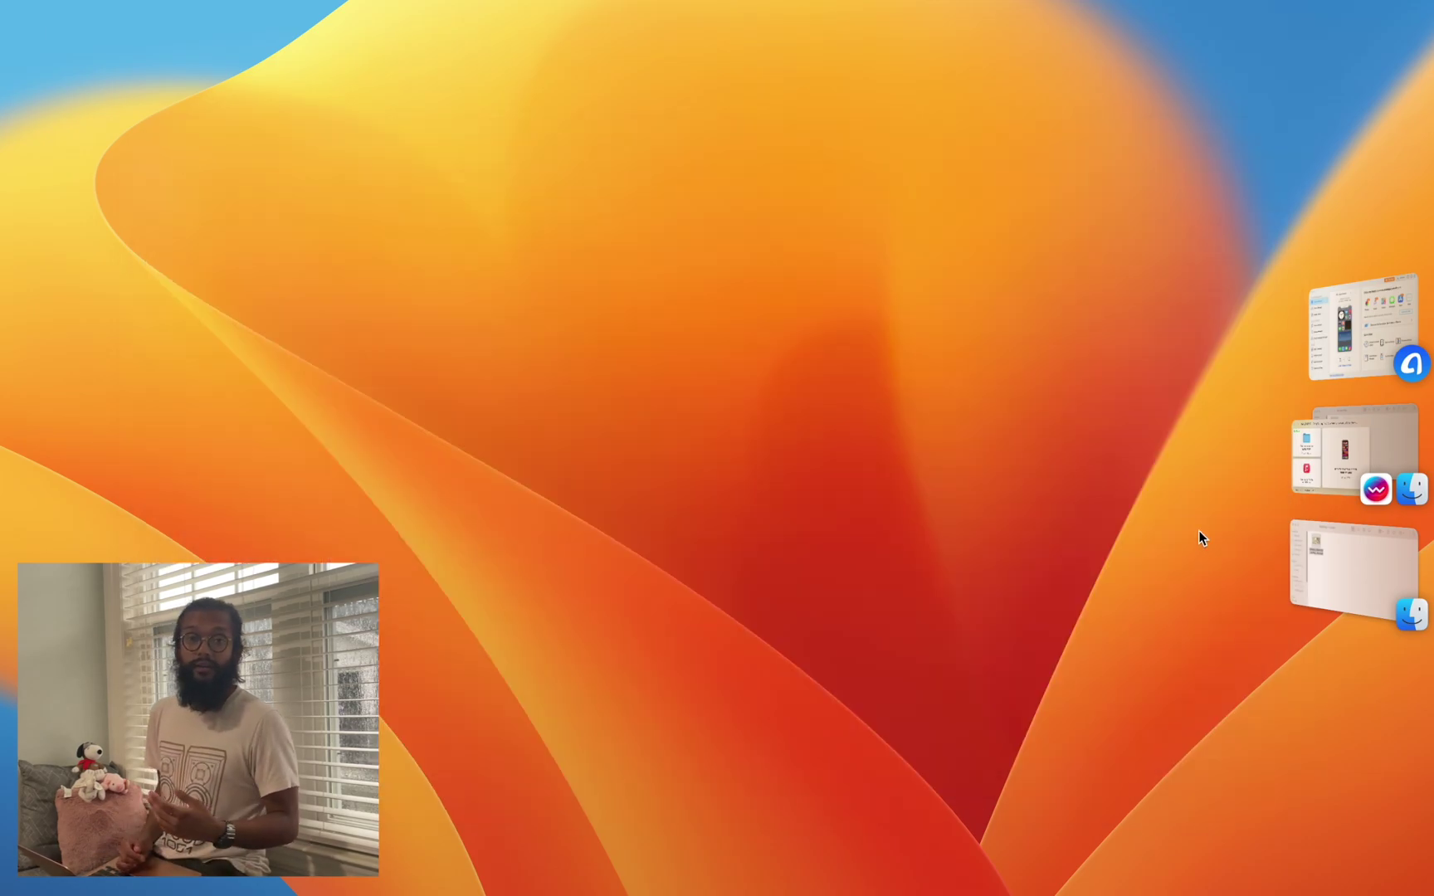
left_click(1394, 574)
Bring back Sample Files with WALTR PRO in front, deselecting the MKV.
left_click(1351, 498)
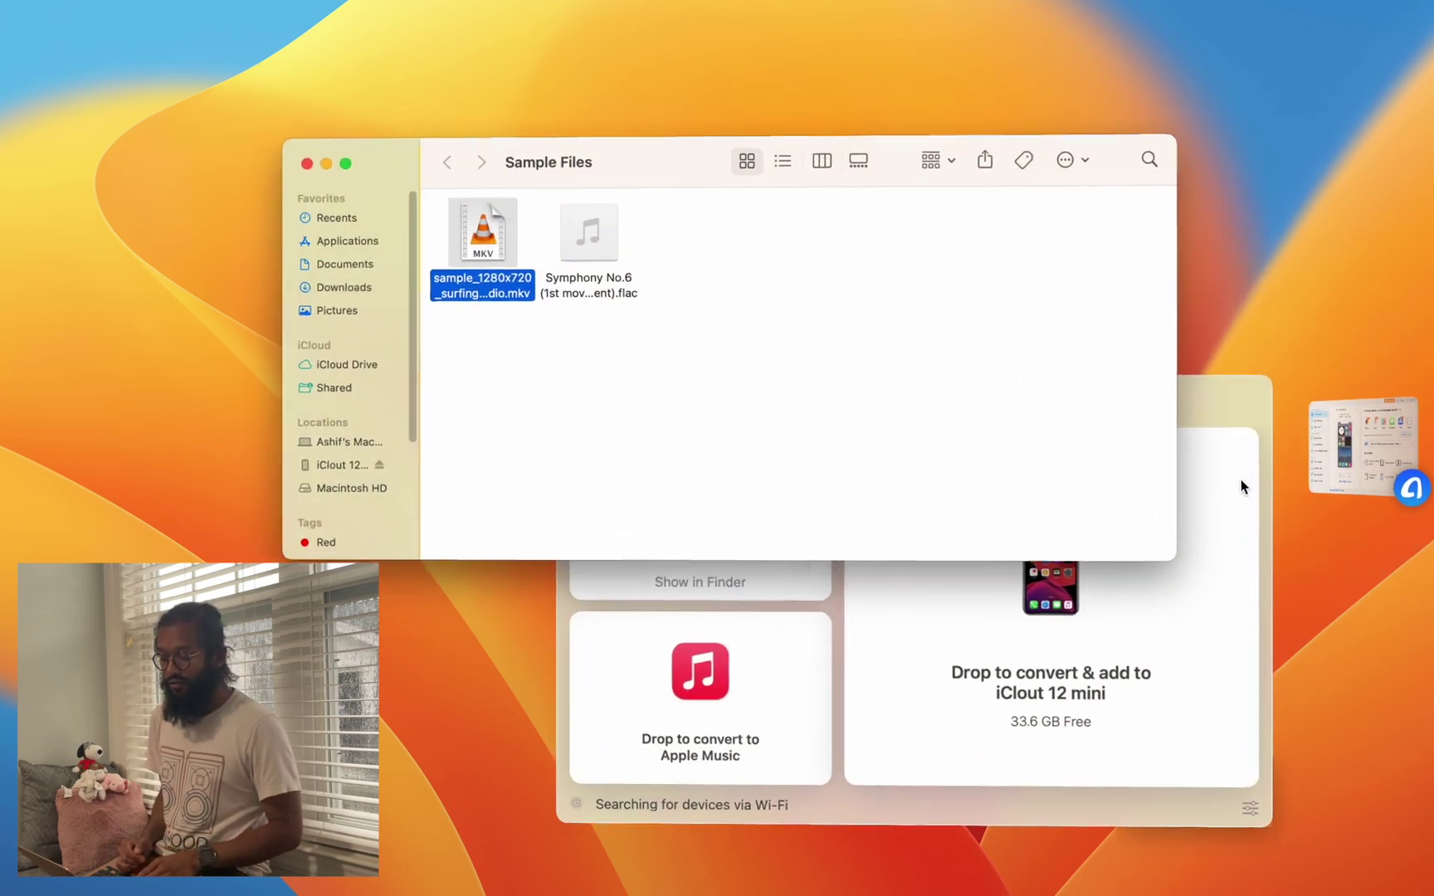
left_click(788, 324)
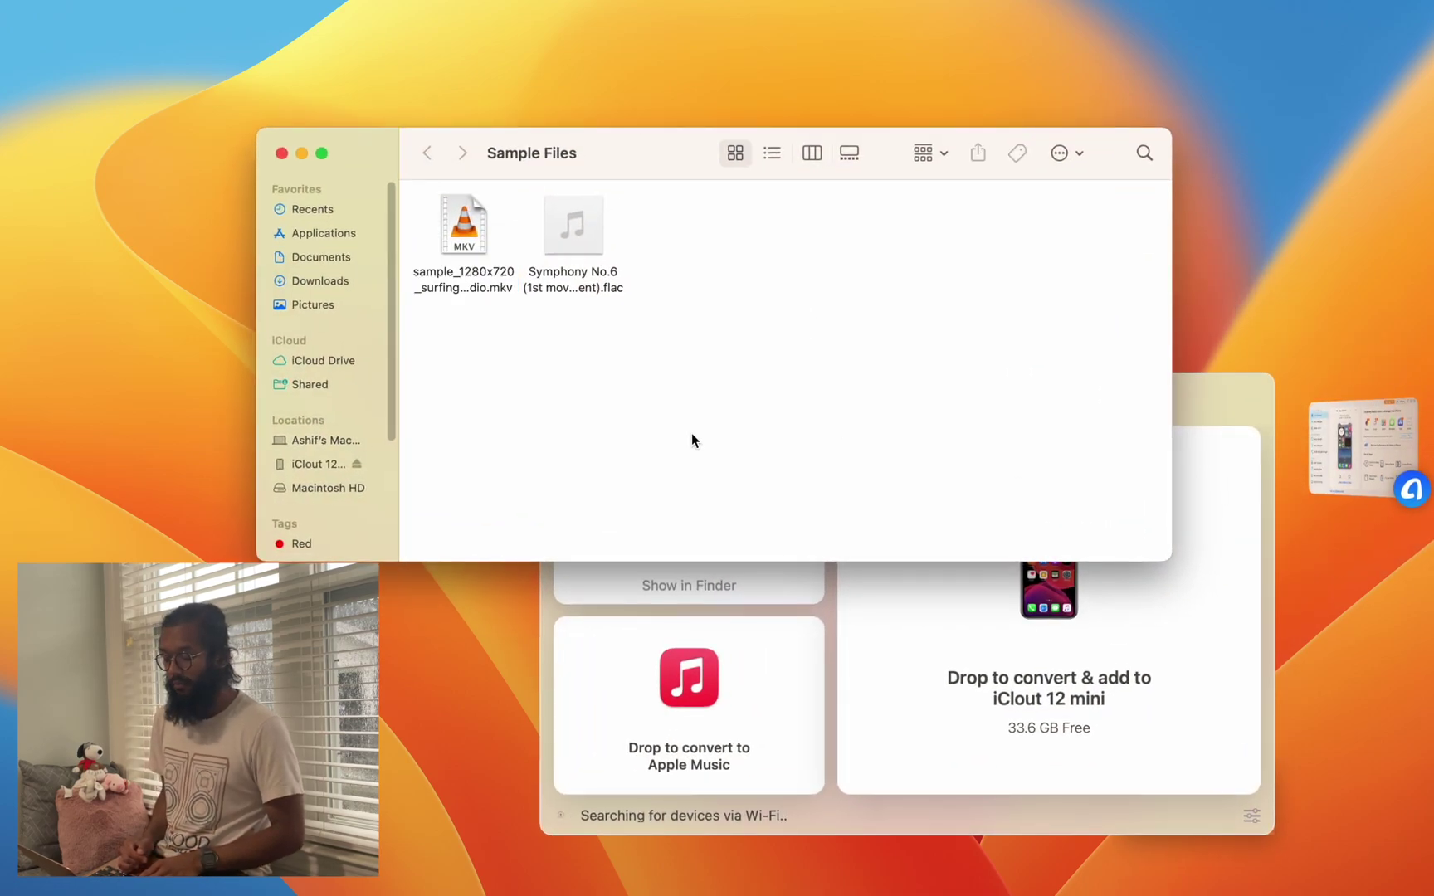
left_click(828, 606)
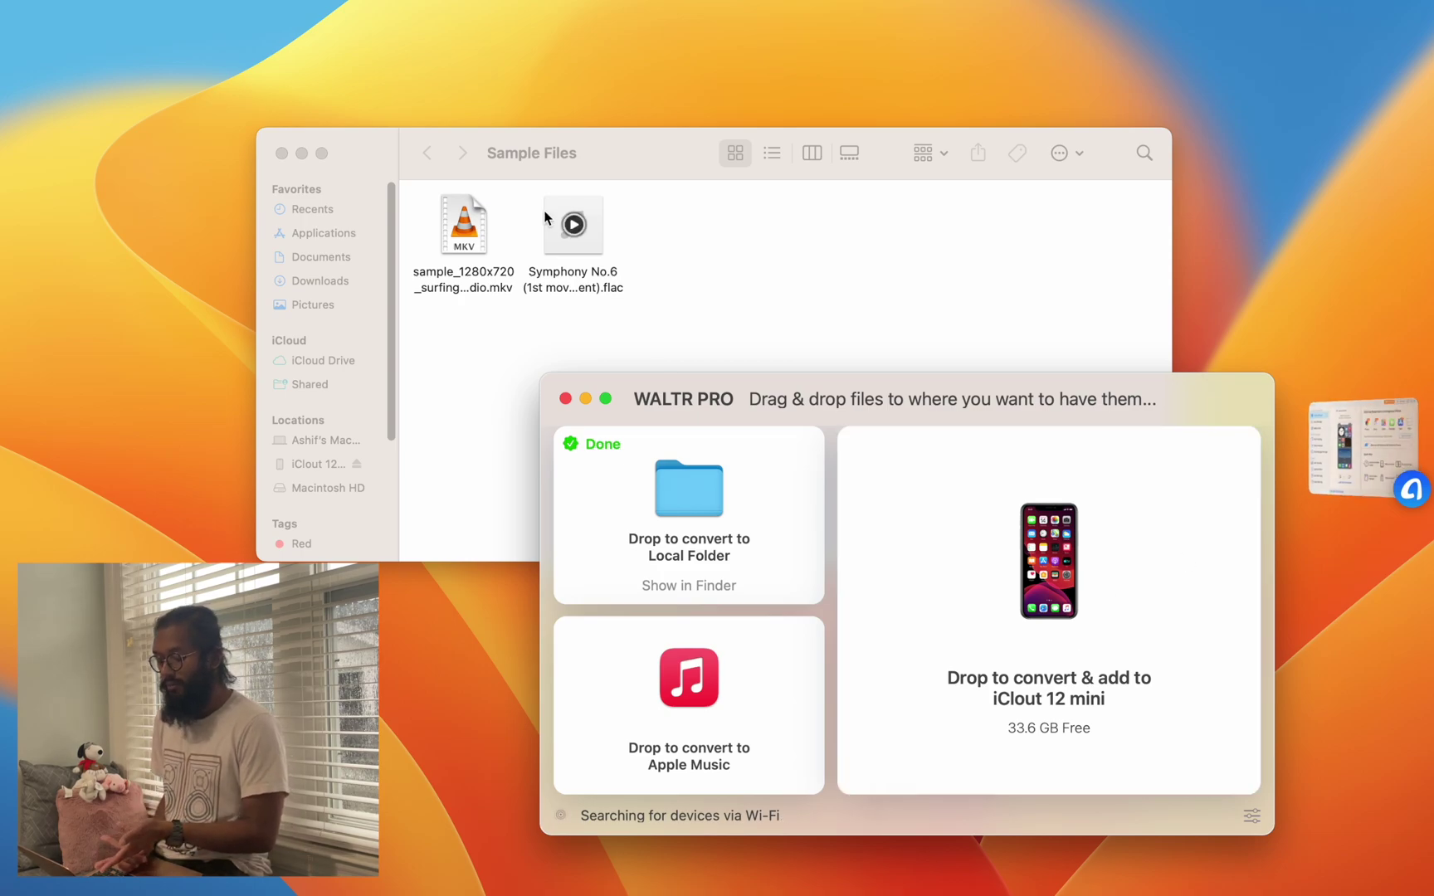
Send the Symphony No.6 FLAC to the iPhone with the Album name cleared, then switch to AnyTrans.
left_click_drag(572, 224, 1035, 579)
key("super")
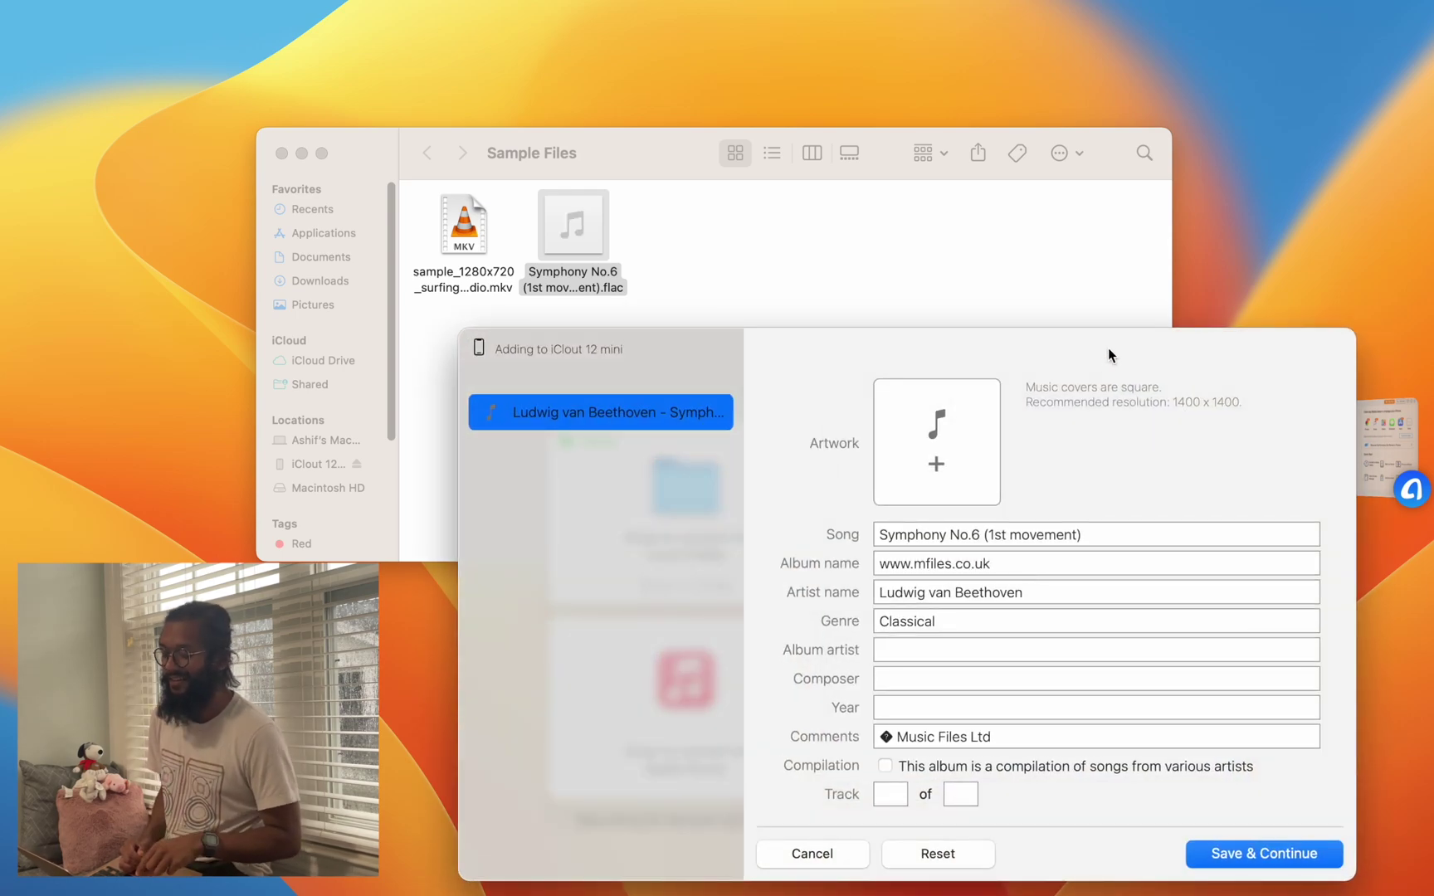
left_click_drag(1108, 347, 985, 256)
left_click_drag(931, 479, 702, 478)
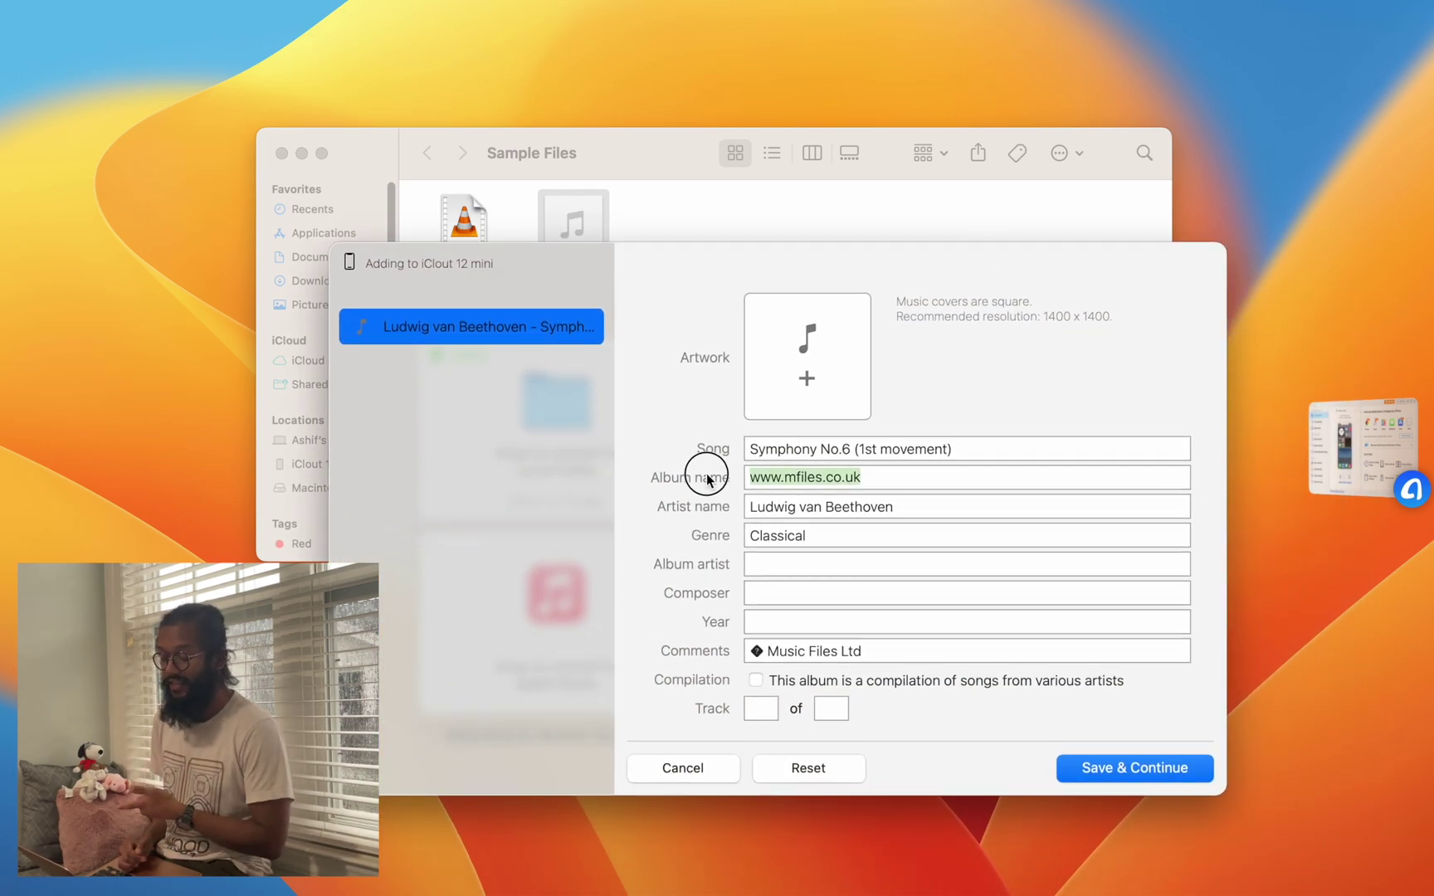
key("BackSpace")
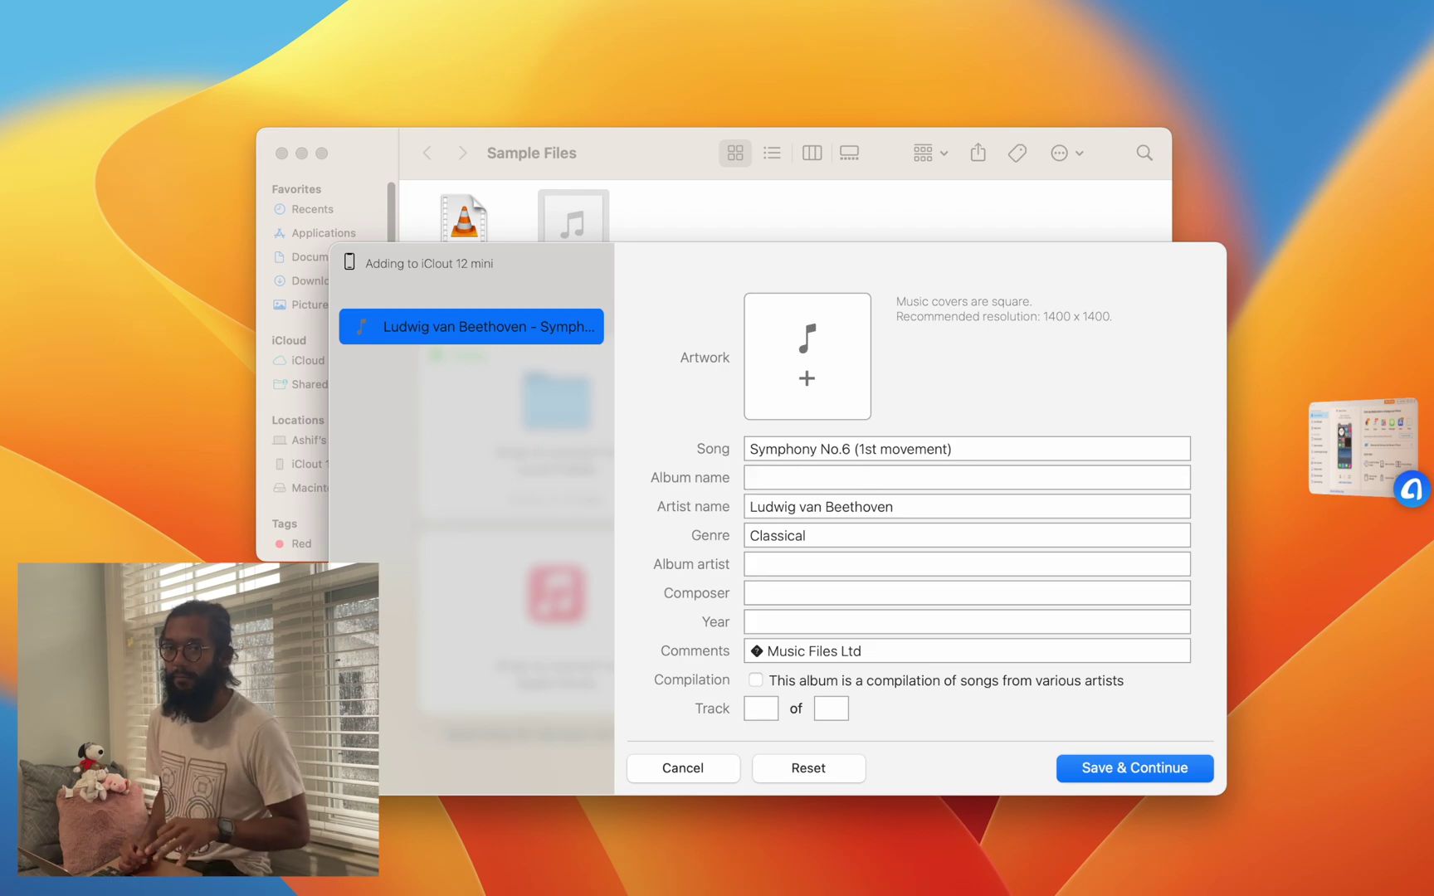
left_click(892, 533)
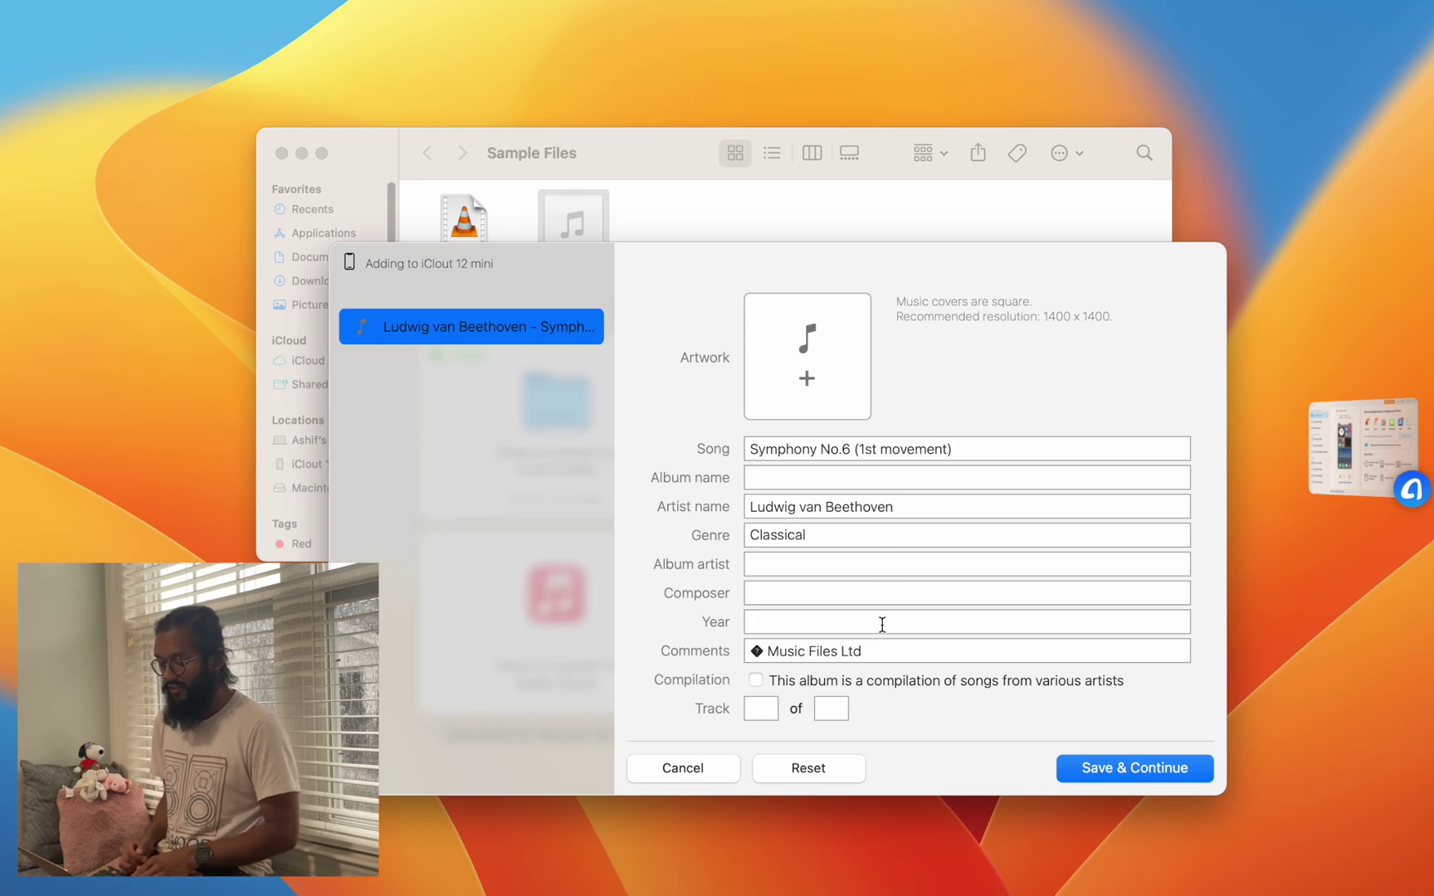
left_click(887, 657)
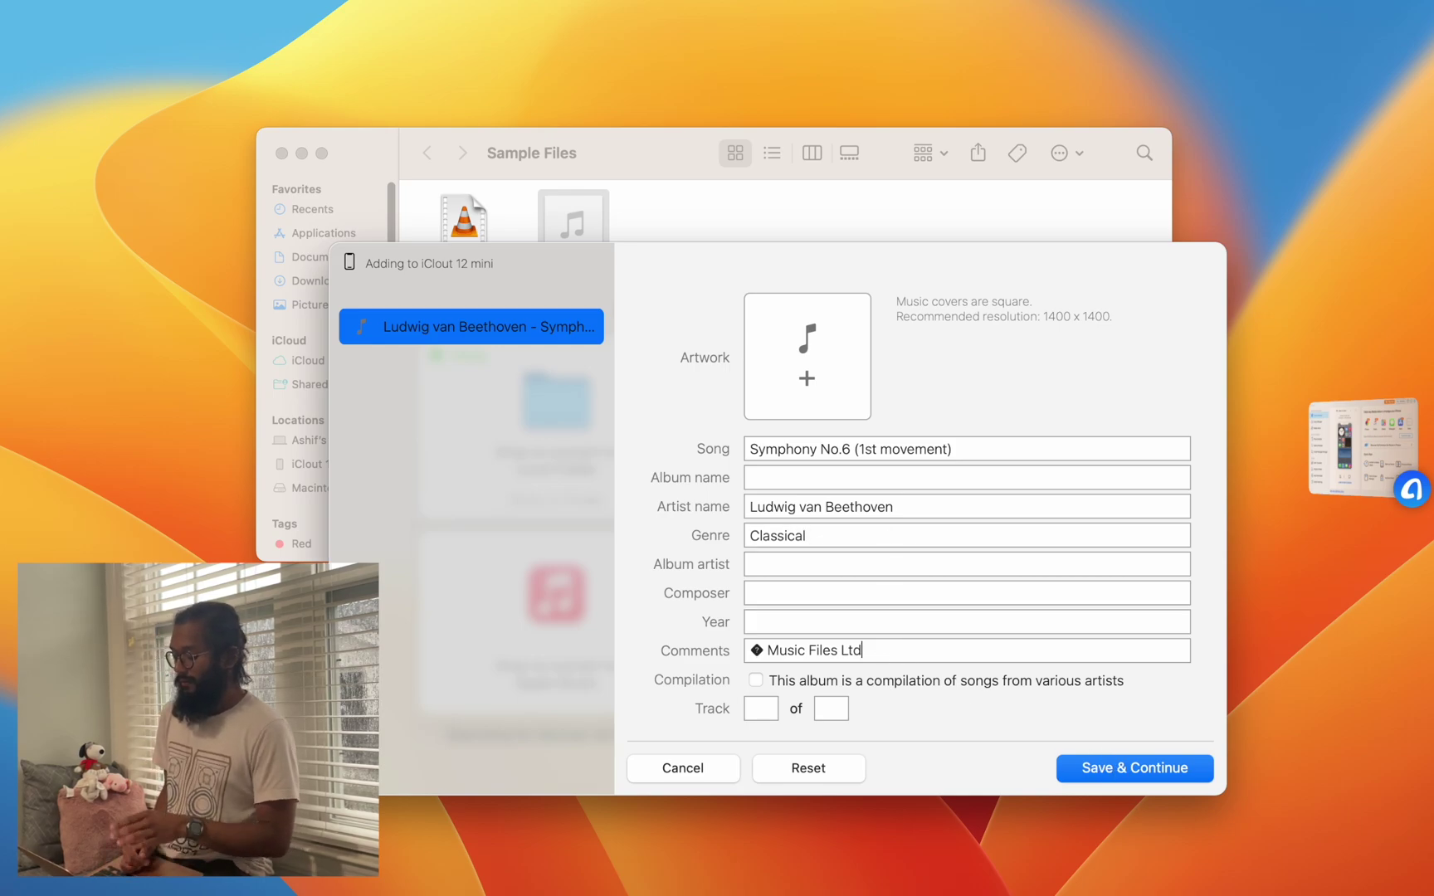
key("Return")
left_click(1402, 474)
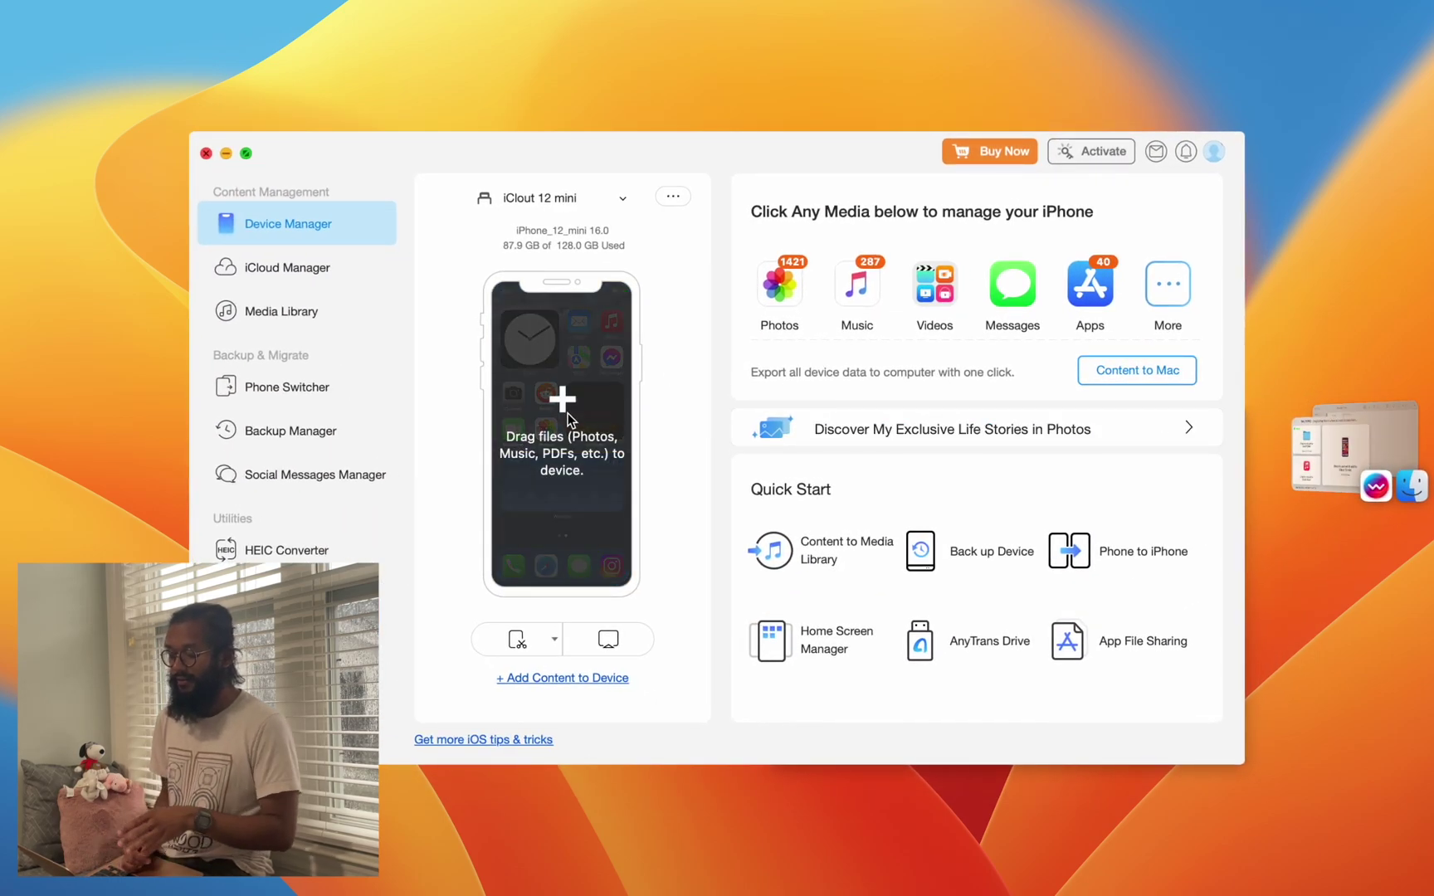
Delete the song Outro from the iCloud 12 mini's Music list, dropping it to 286 songs.
left_click(854, 283)
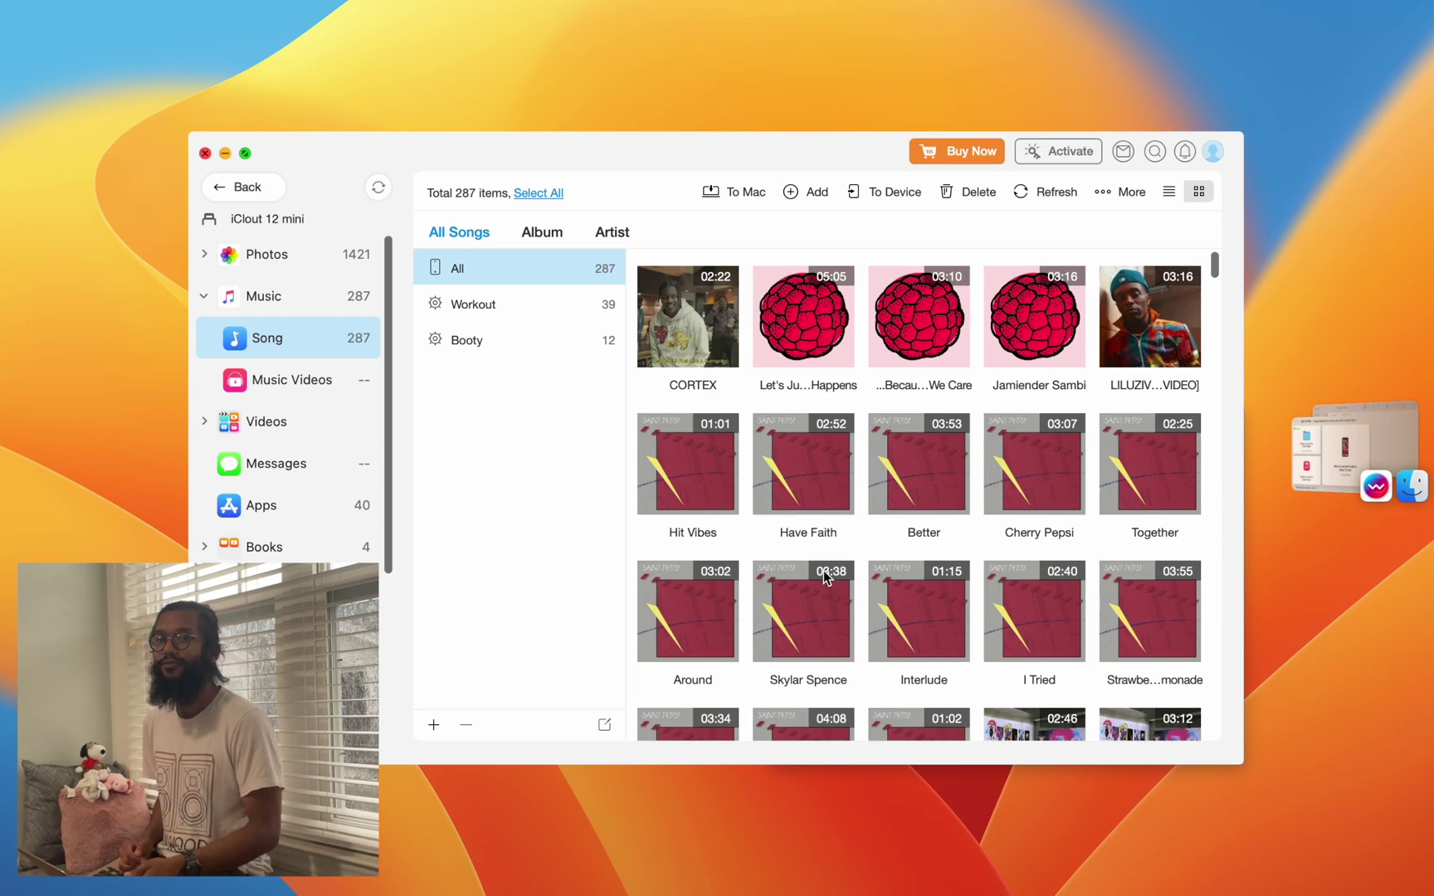
scroll(823, 571, "down", 5)
scroll(823, 570, "down", 2)
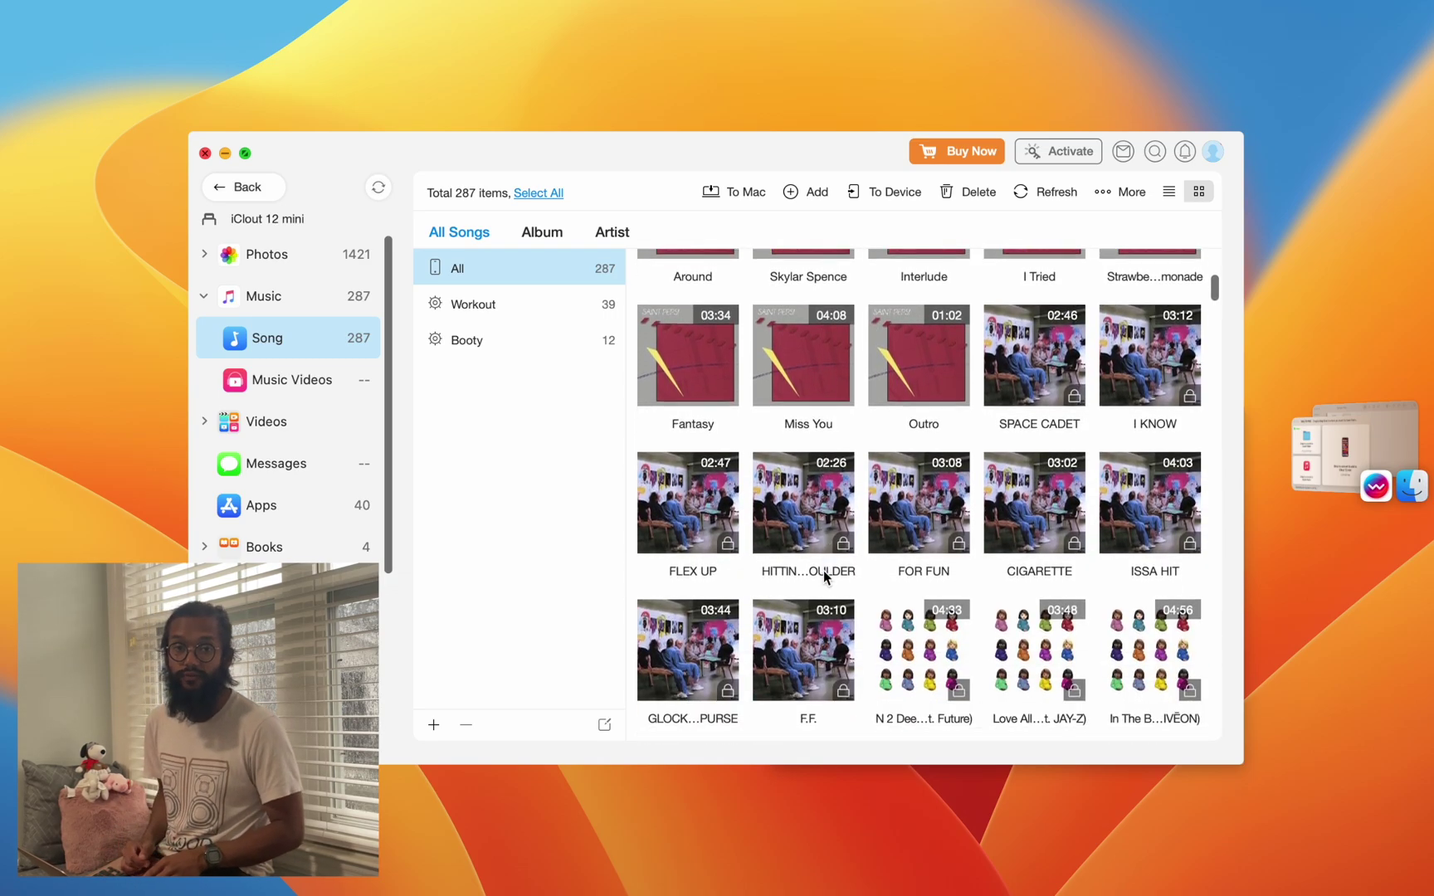
left_click(921, 375)
right_click(921, 375)
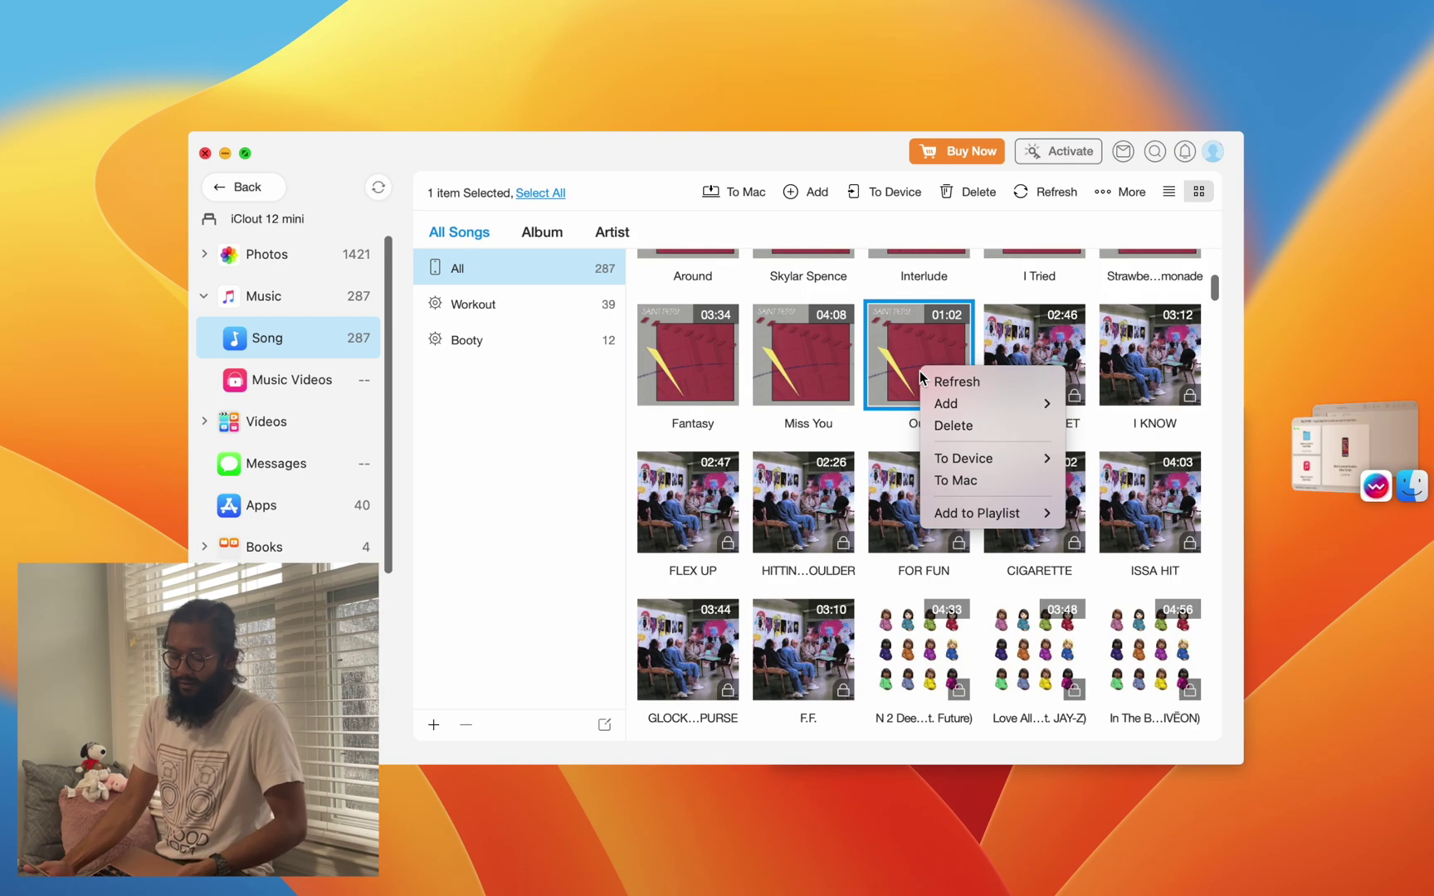
left_click(954, 423)
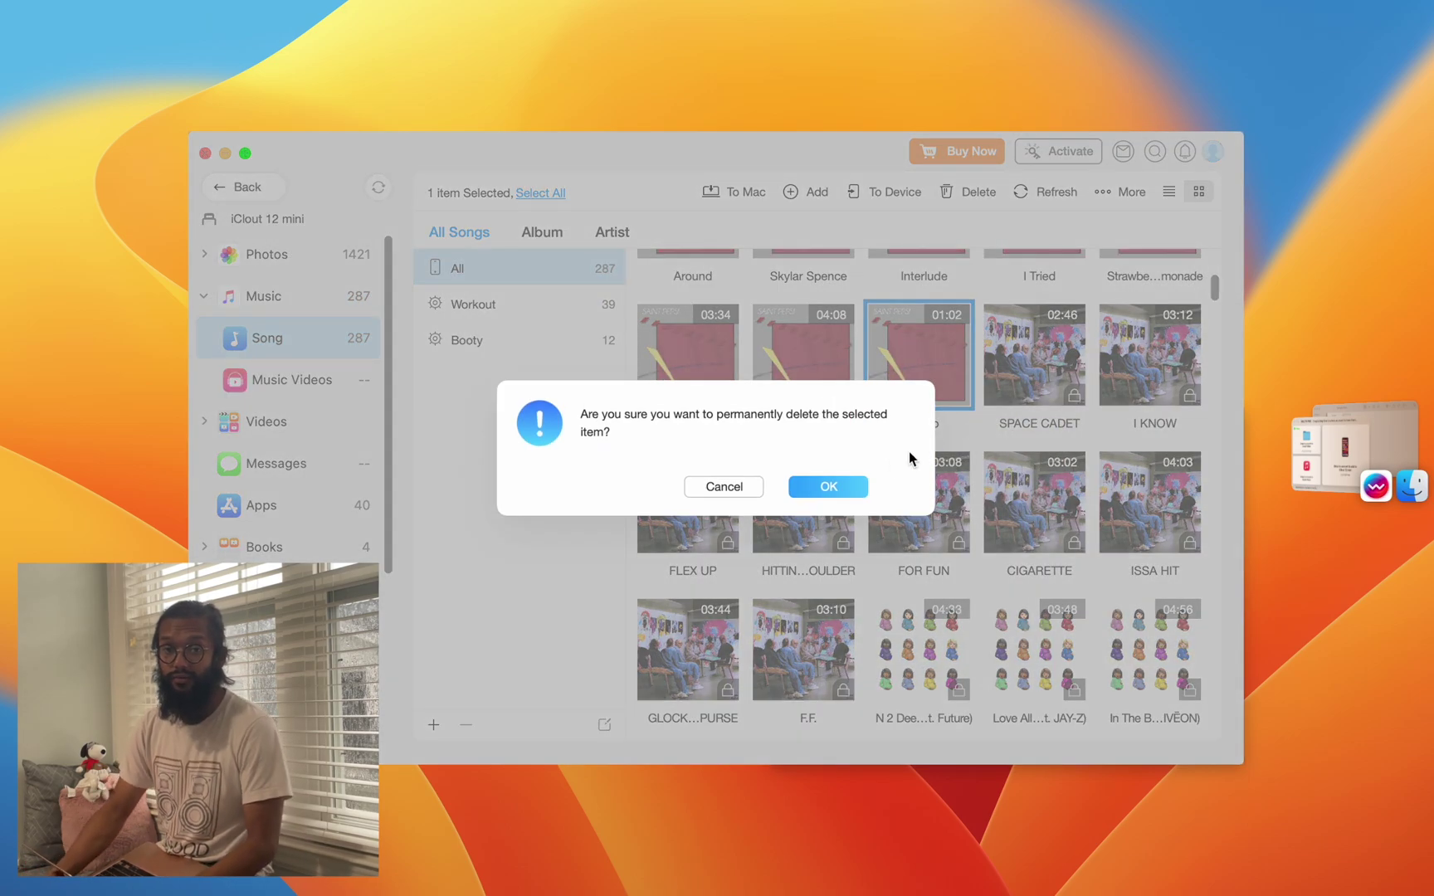
left_click(827, 472)
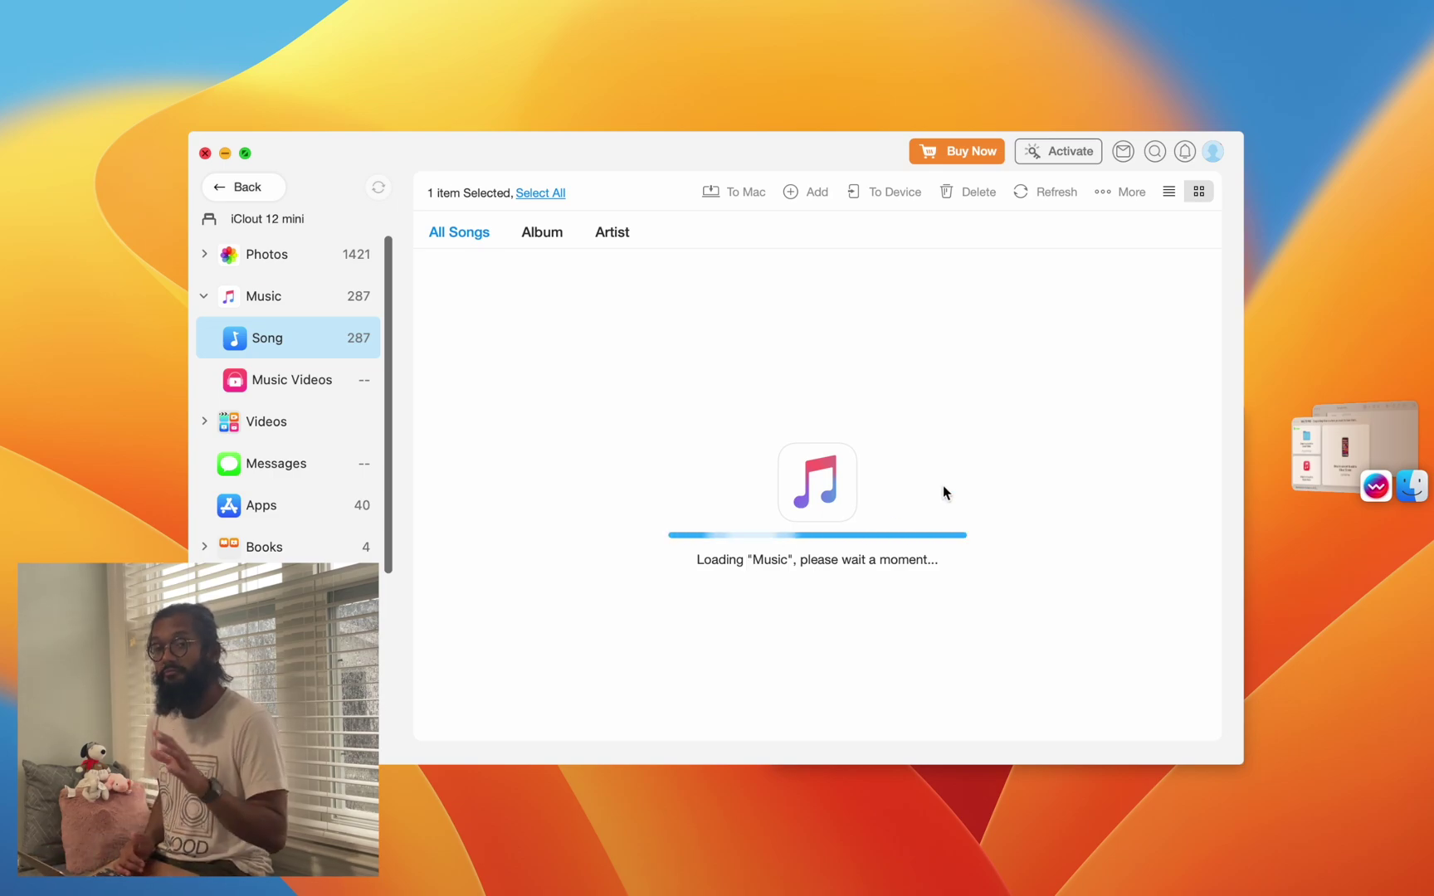
scroll(944, 492, "up", 5)
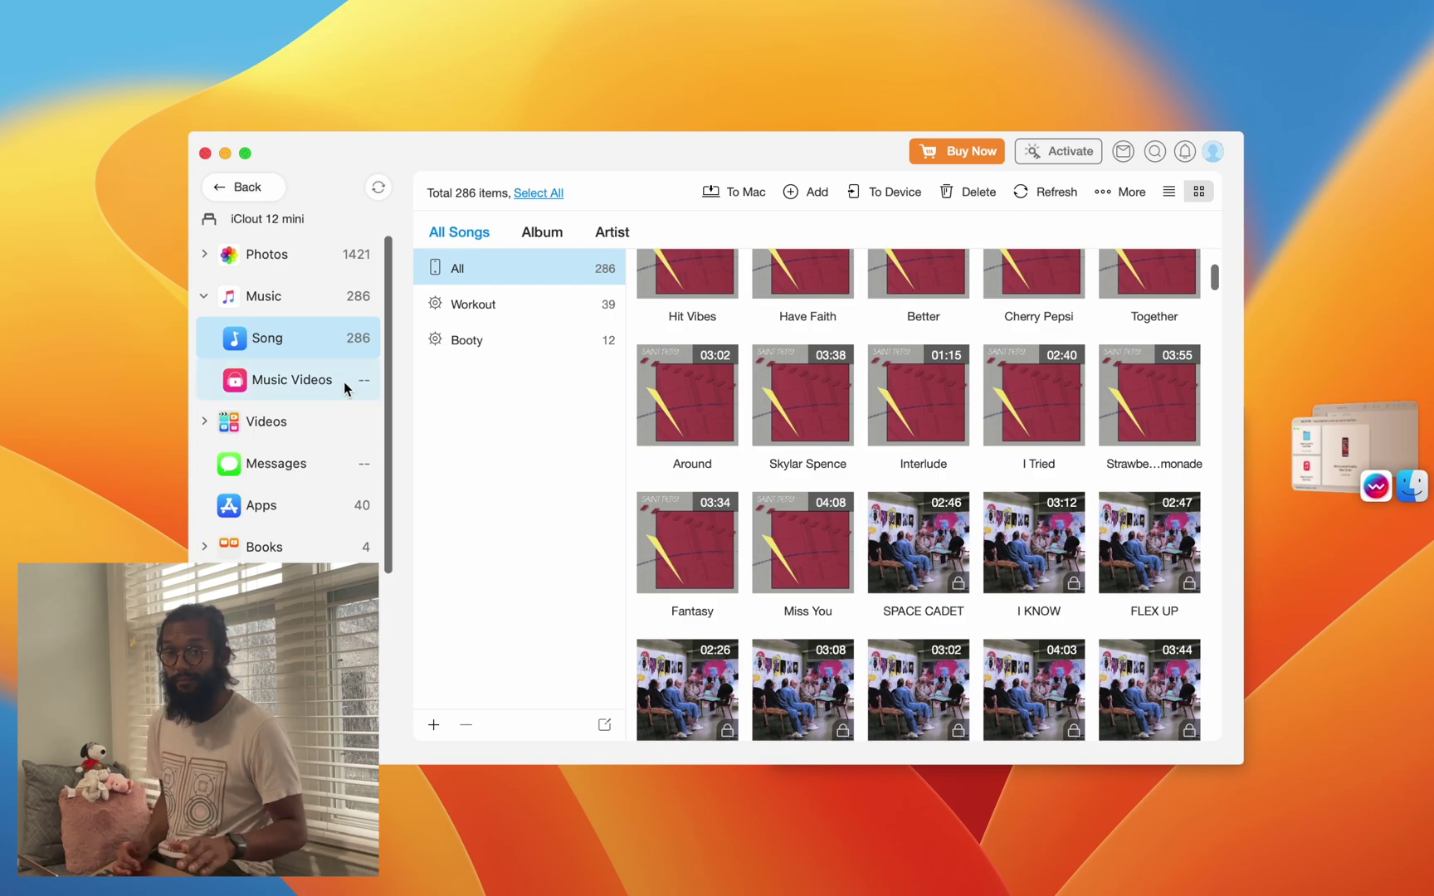
Go back to the iCloud 12 mini's Device Manager overview showing 286 songs, 1421 photos, 40 apps.
left_click(253, 254)
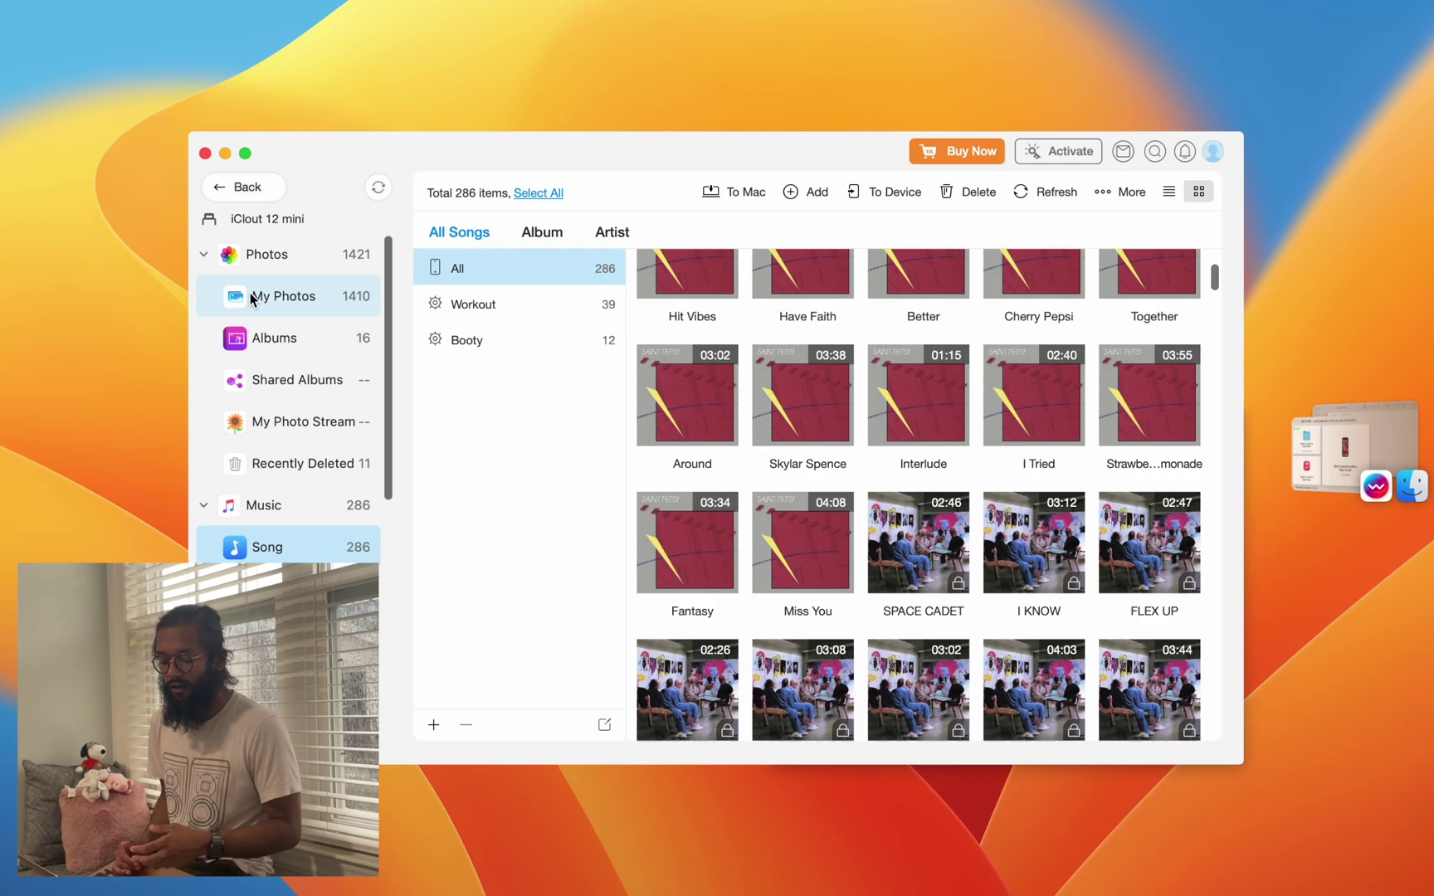
left_click(246, 190)
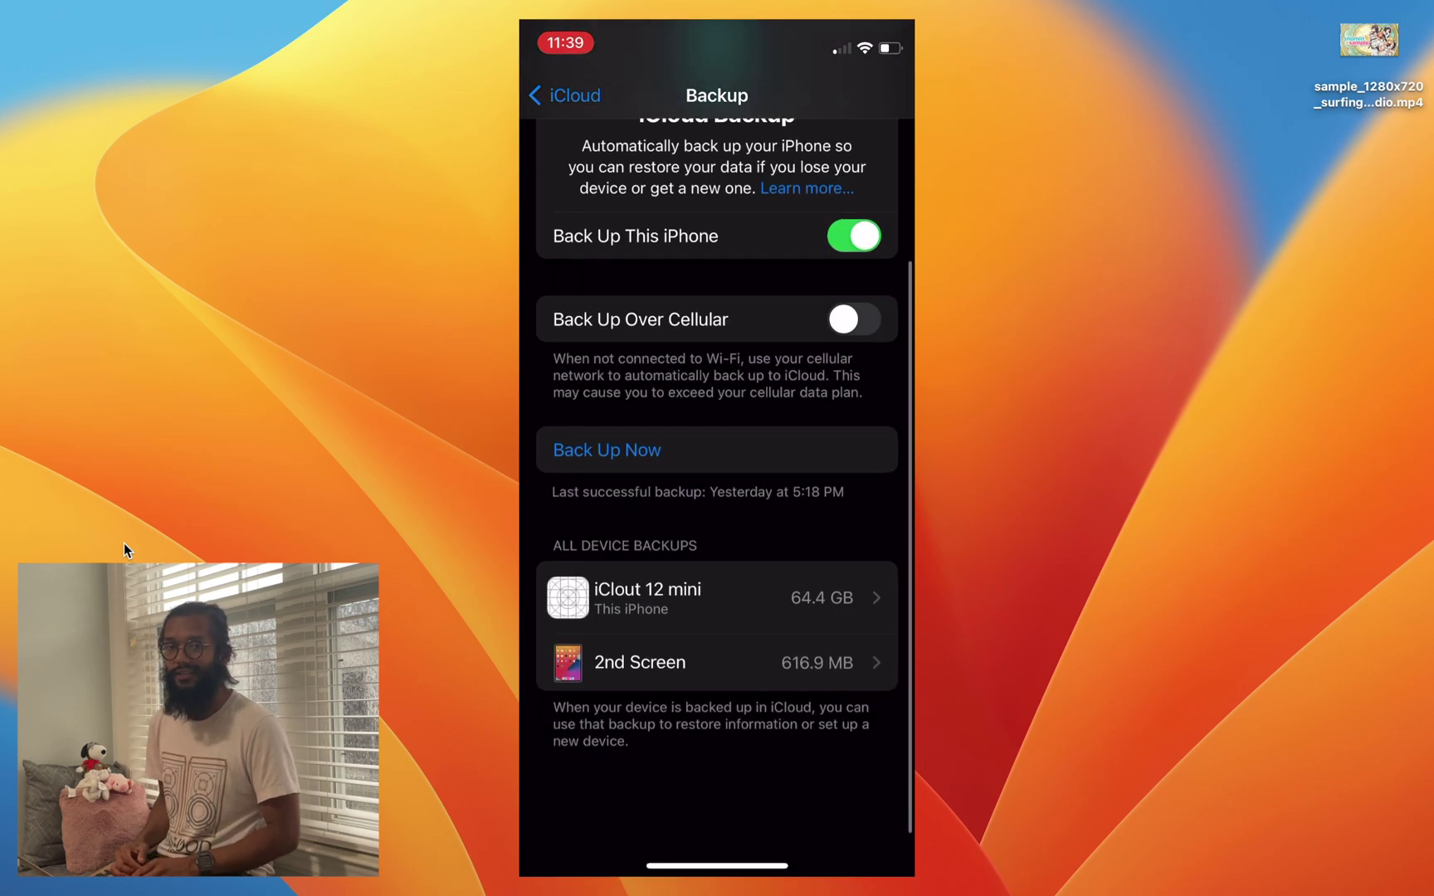
key("super+Tab")
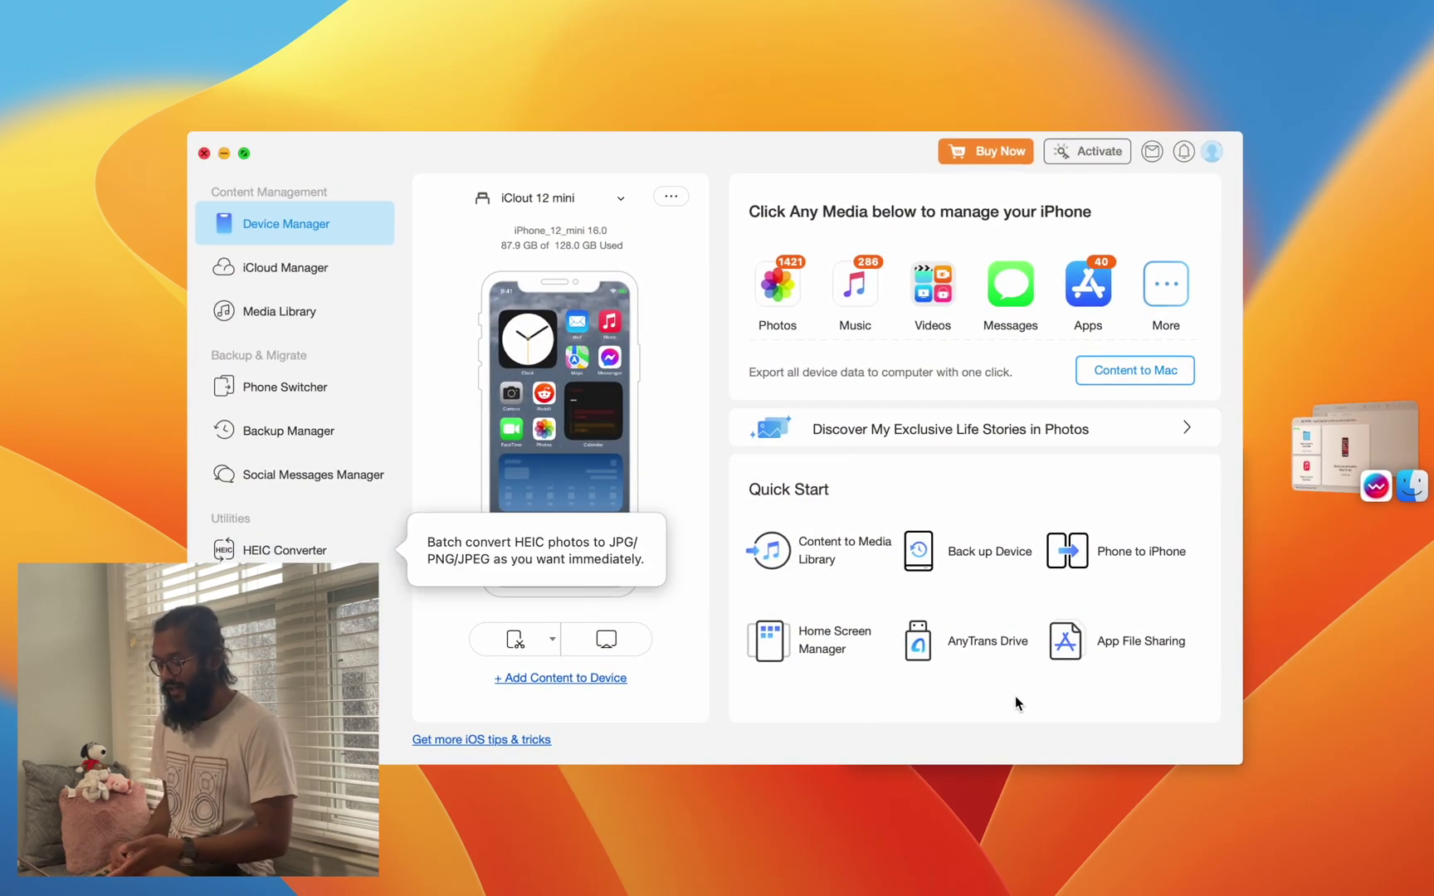
Browse Home Screen Manager, iCloud and Media Library, ending on the HEIC Converter tool.
left_click(816, 640)
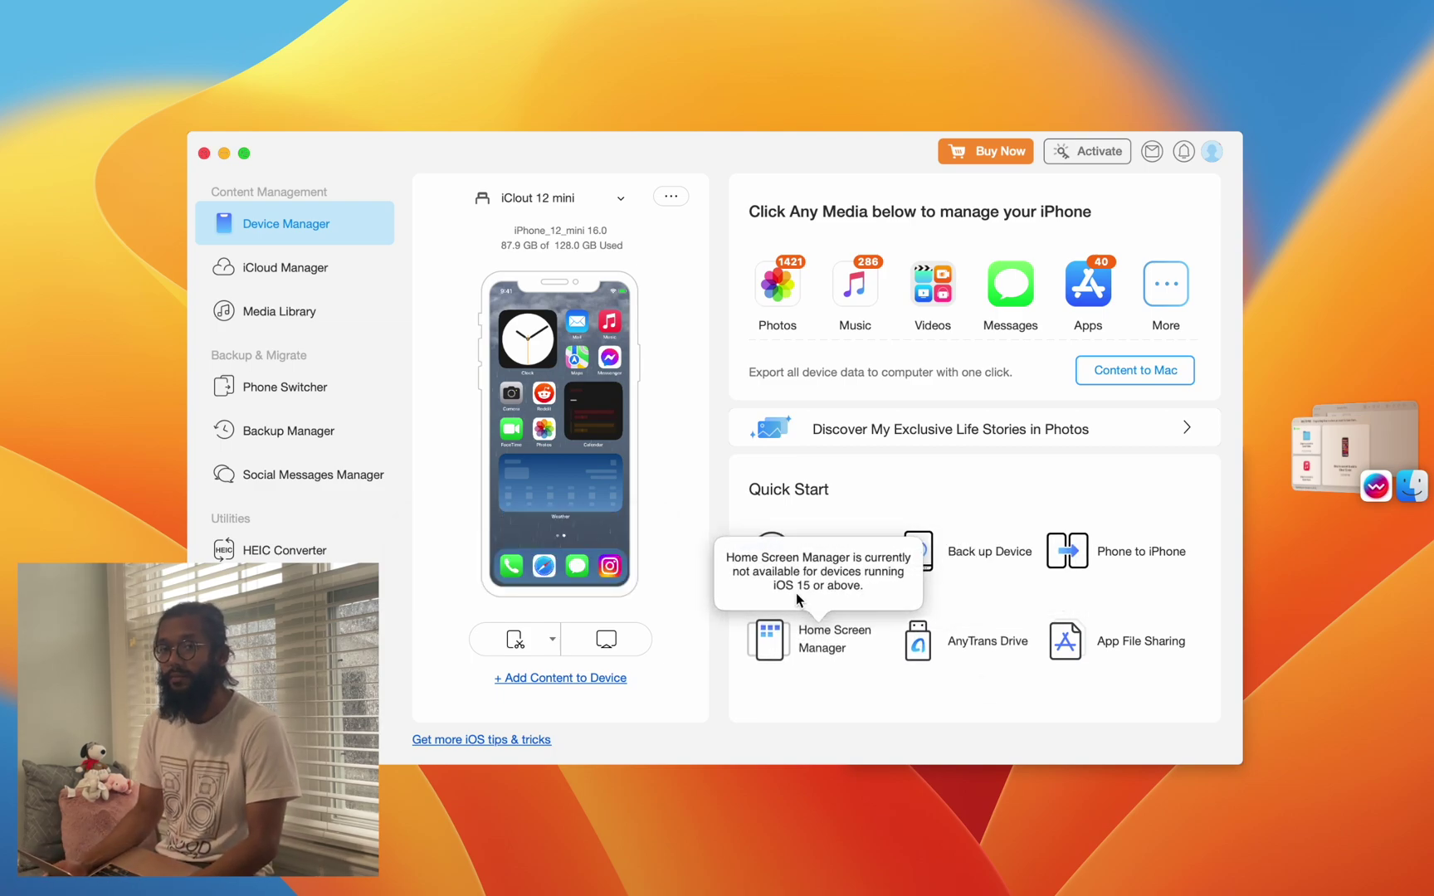
left_click(808, 634)
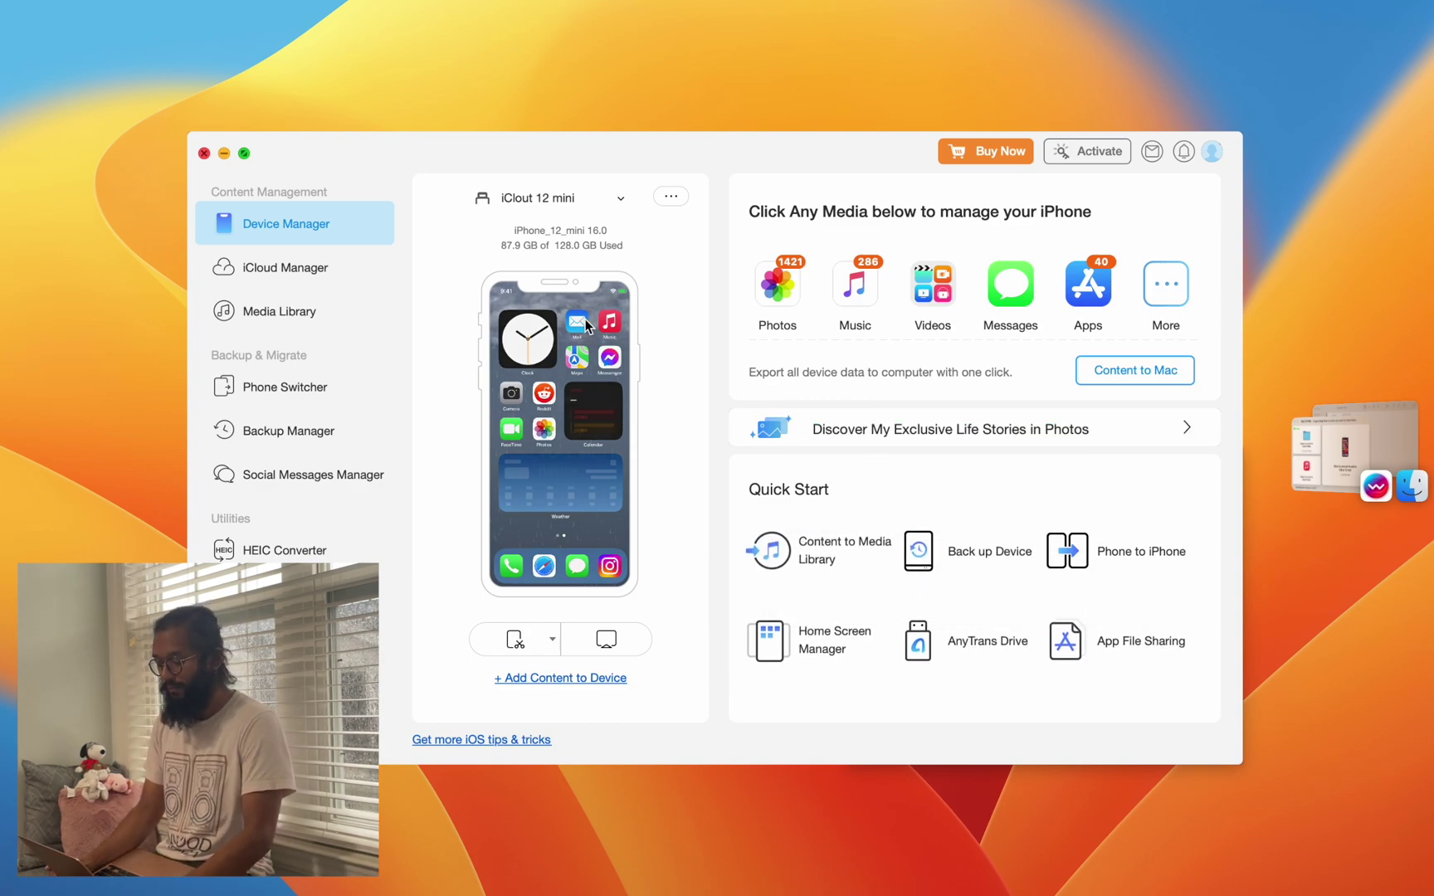
left_click(323, 267)
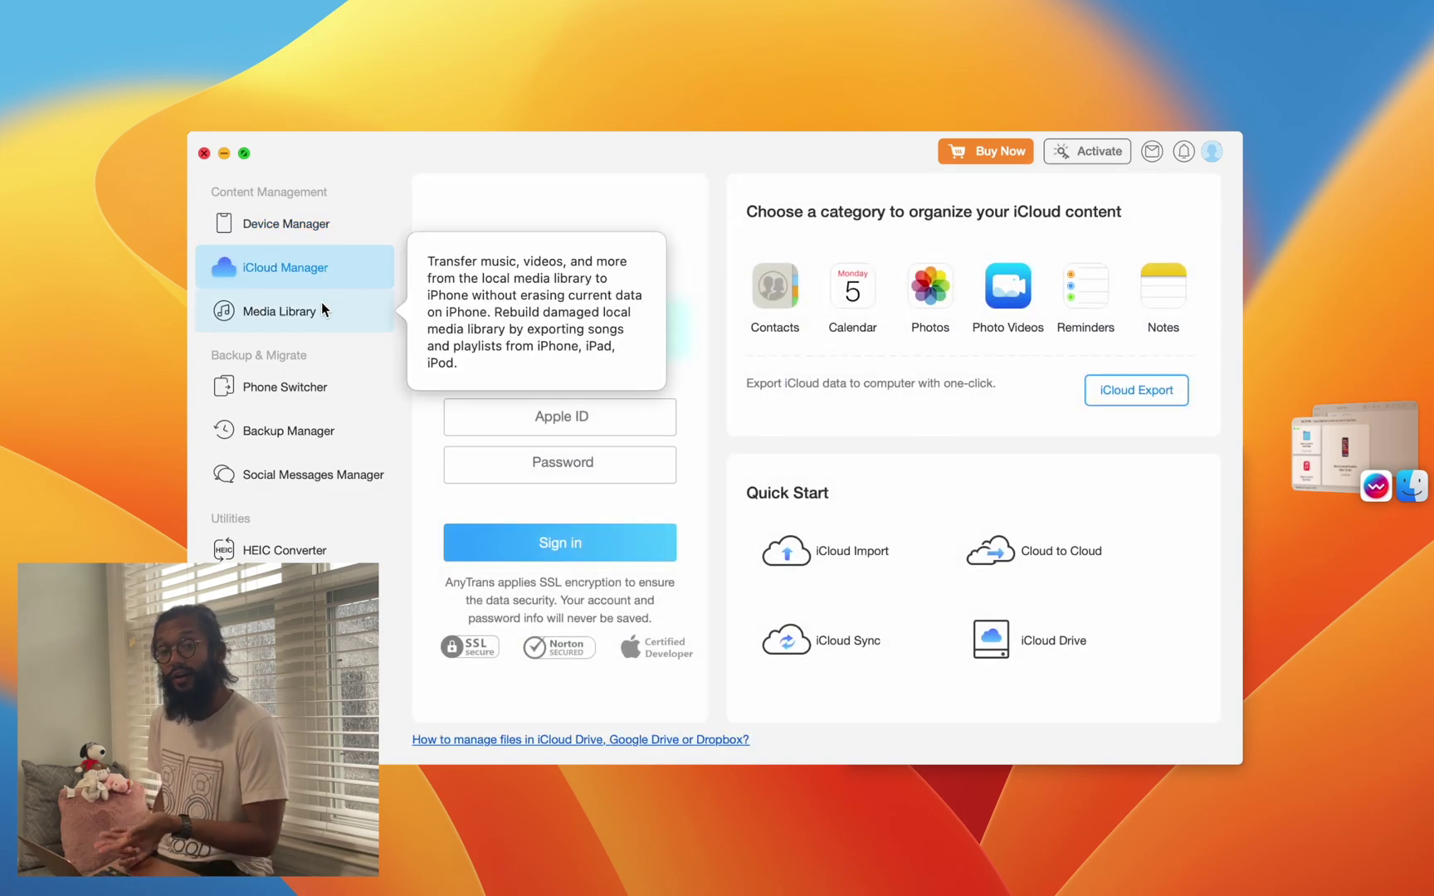
left_click(322, 311)
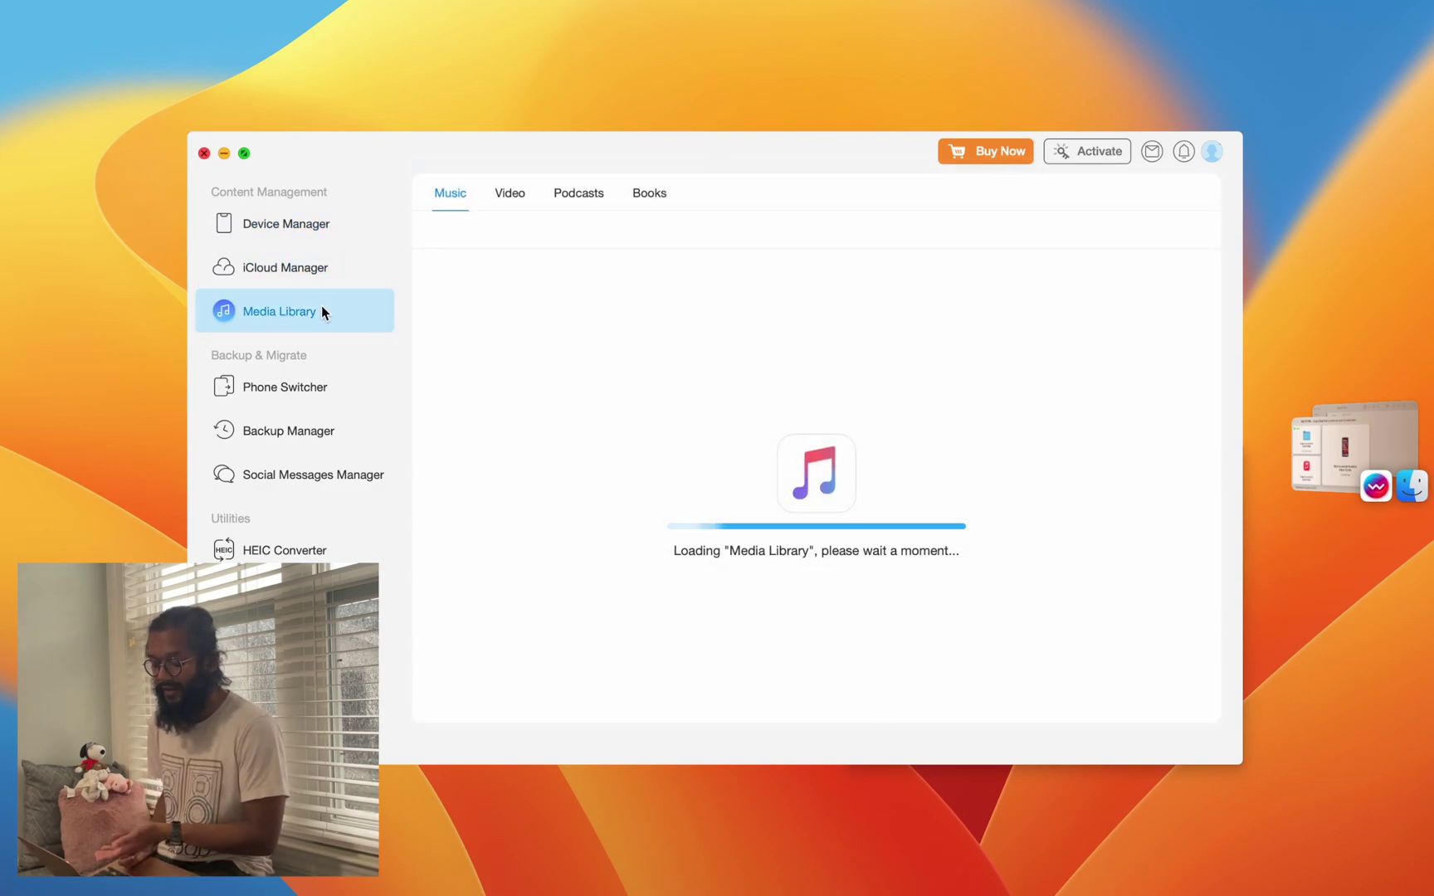
left_click(322, 552)
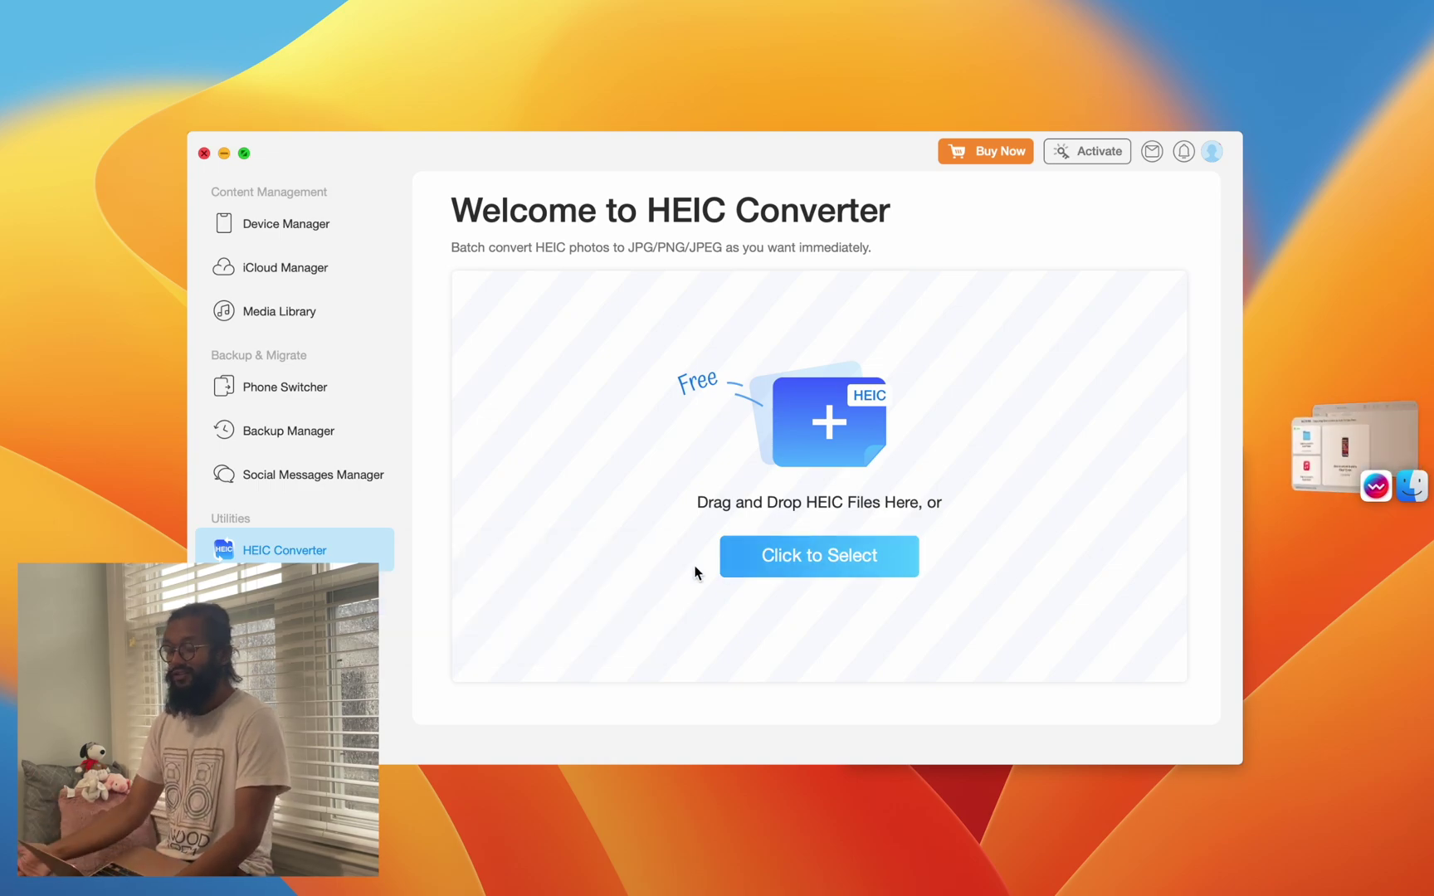
View the ringtone maker, then open the App Downloader set to the United States App Store.
left_click(370, 598)
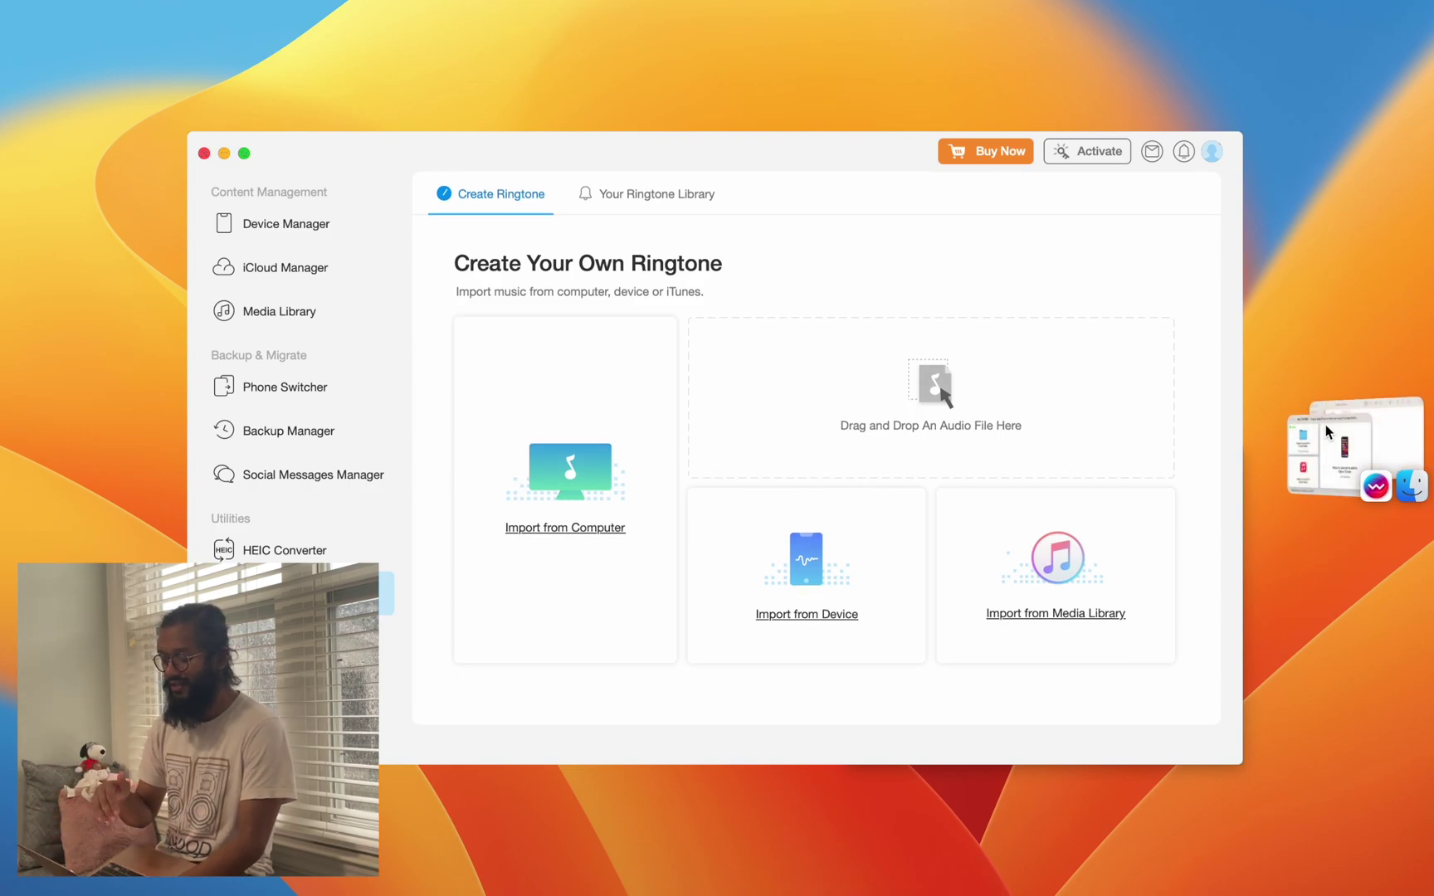
left_click(1337, 464)
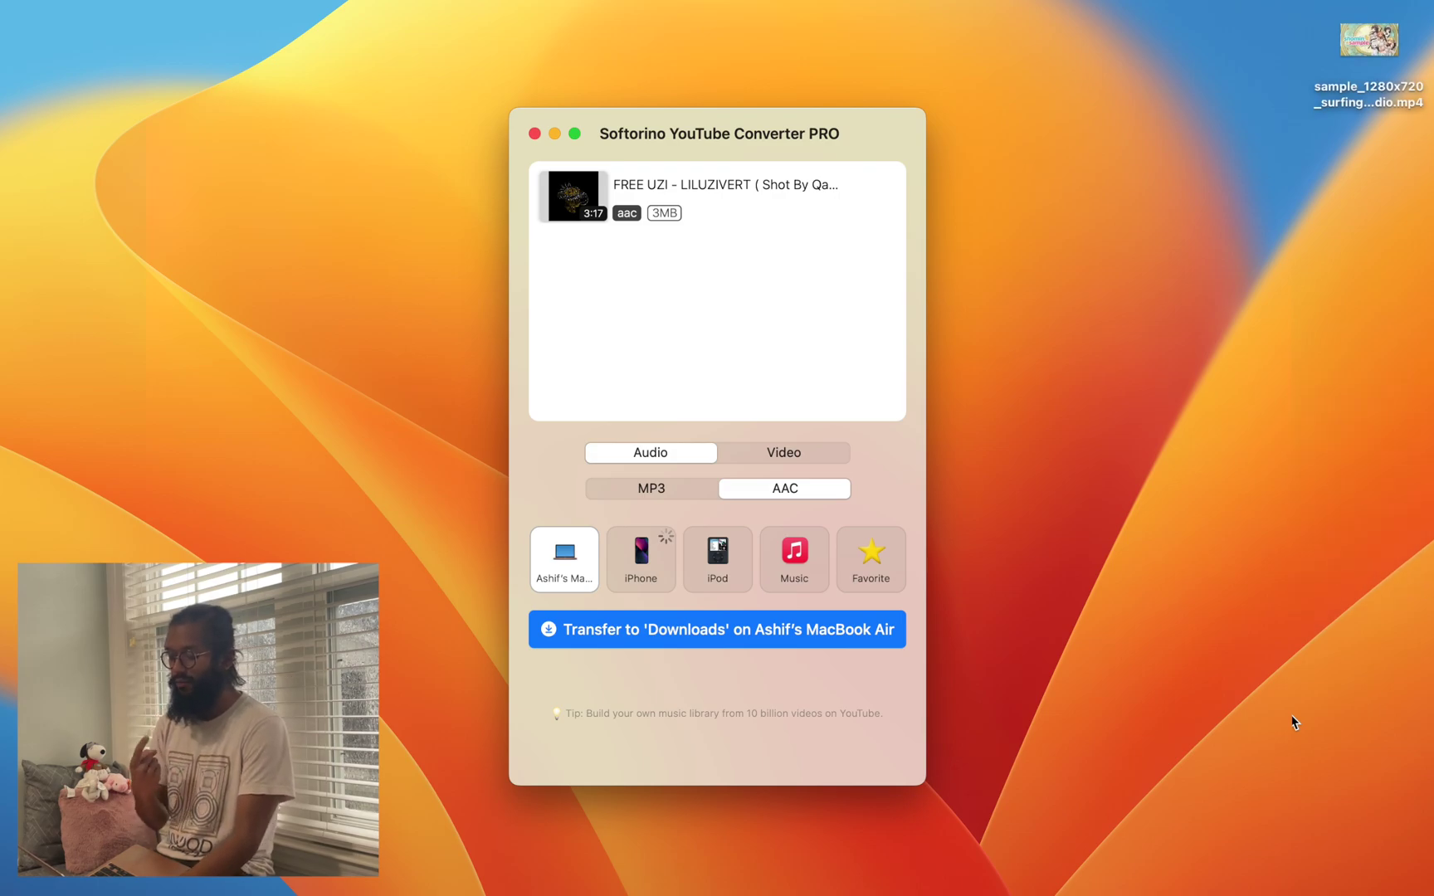
key("super+Tab")
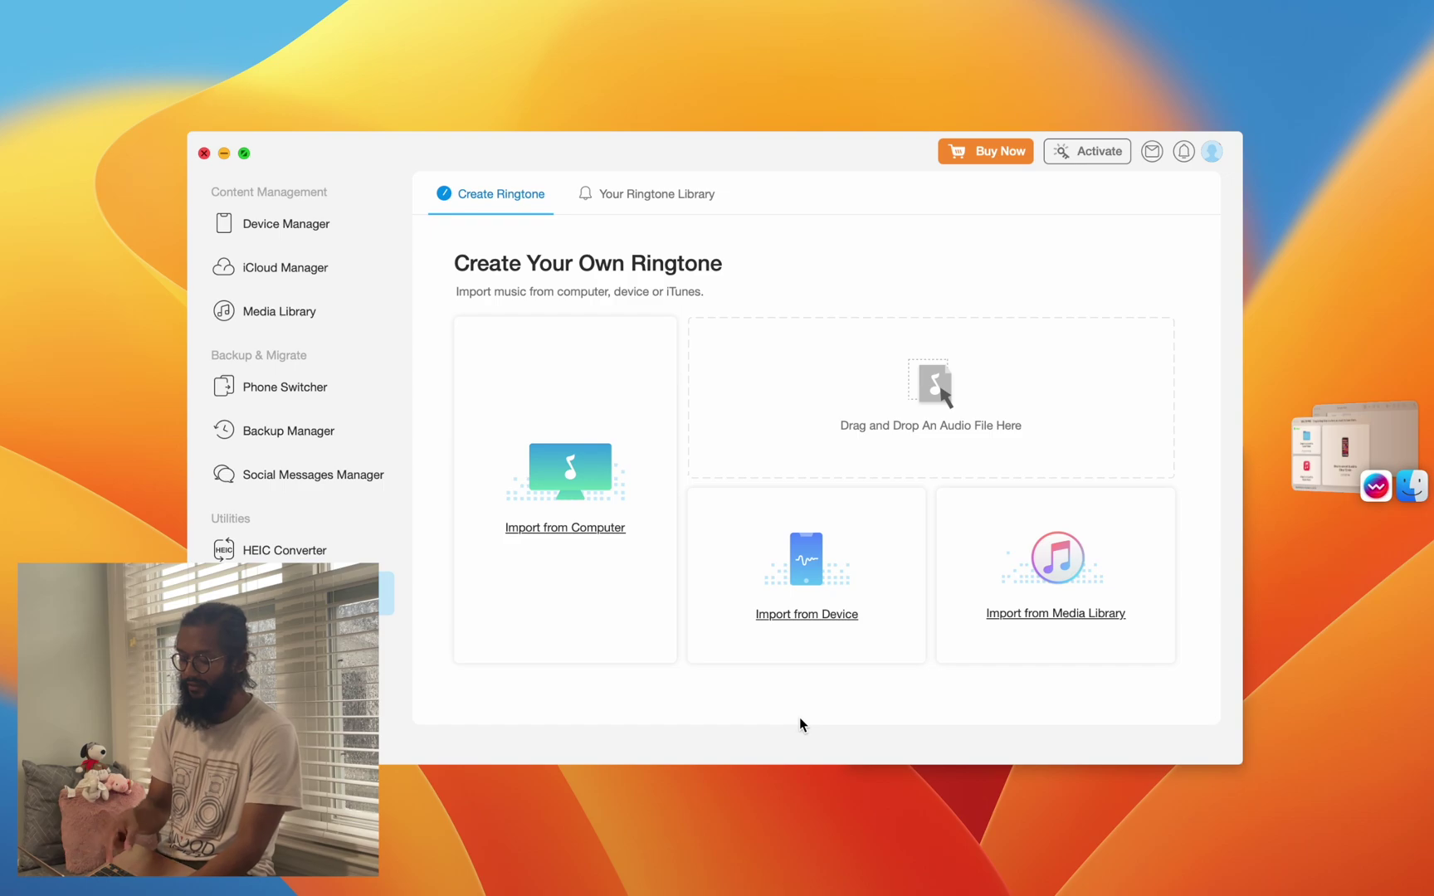
left_click(282, 638)
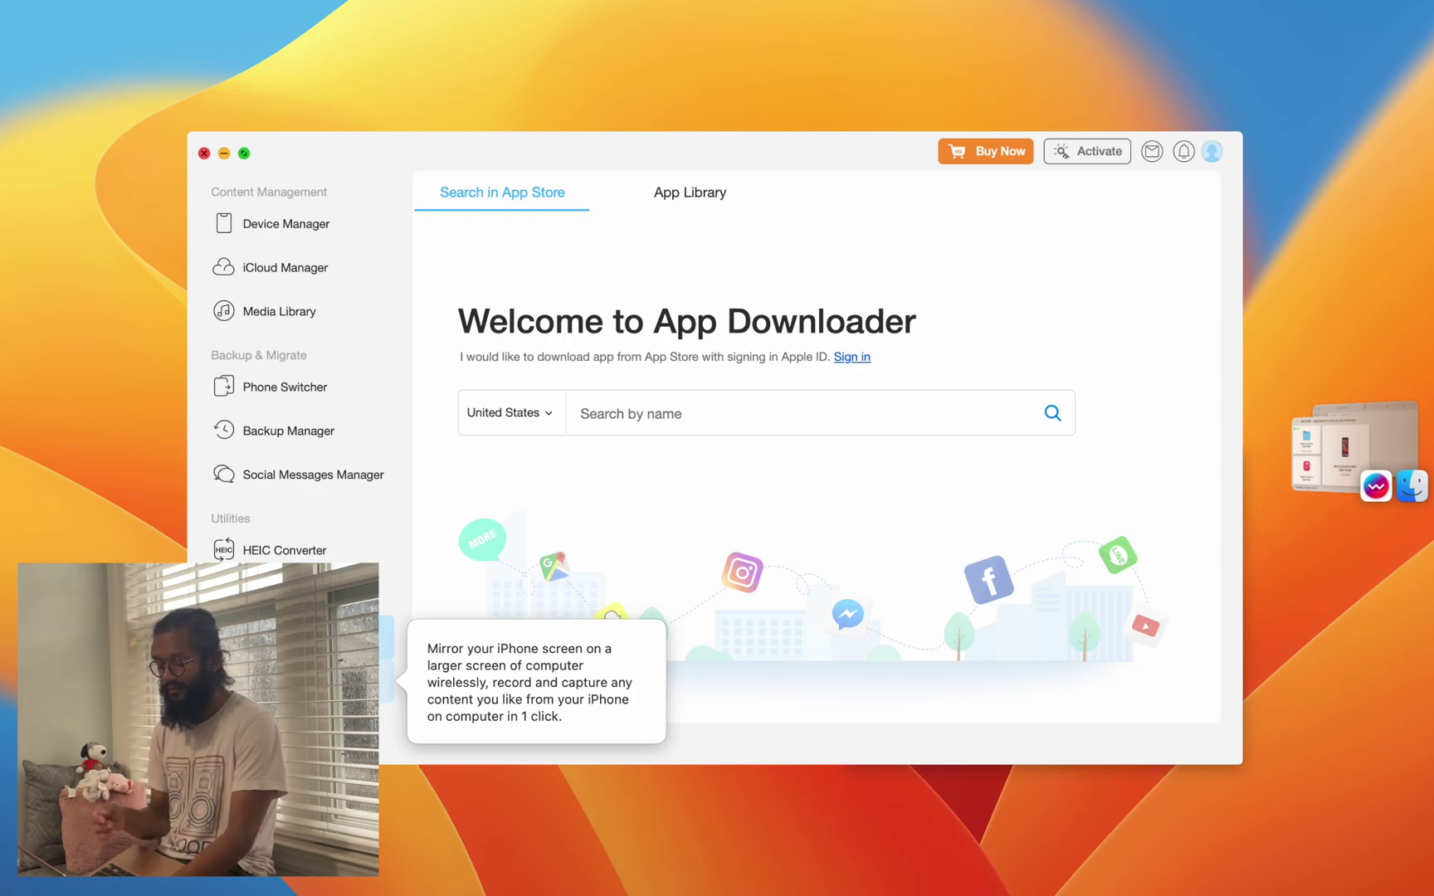
View Screen Mirroring and Device Manager, then set AnyTrans aside to reveal the desktop.
left_click(282, 681)
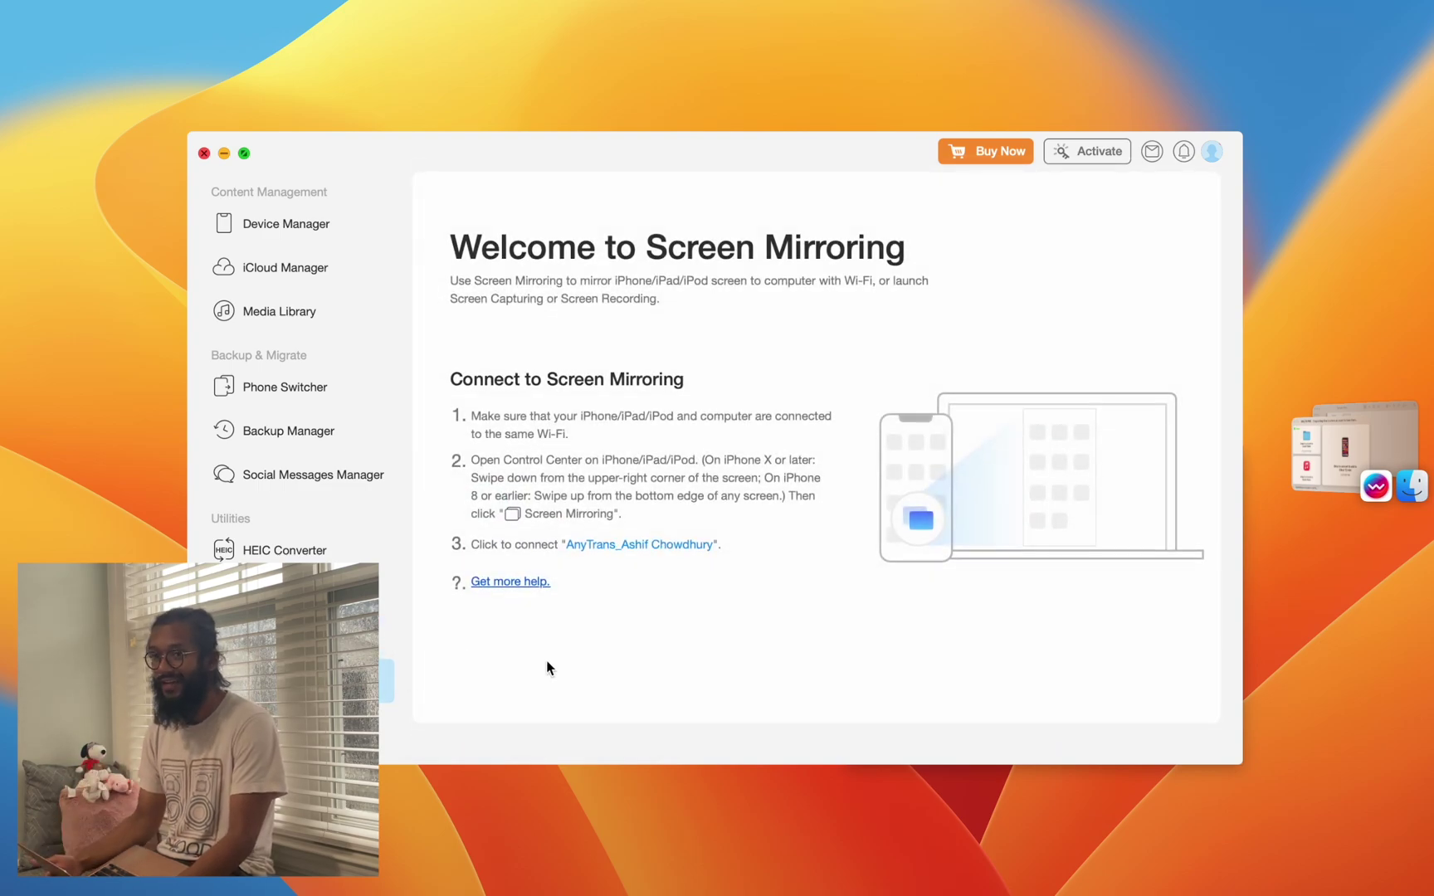
left_click(337, 228)
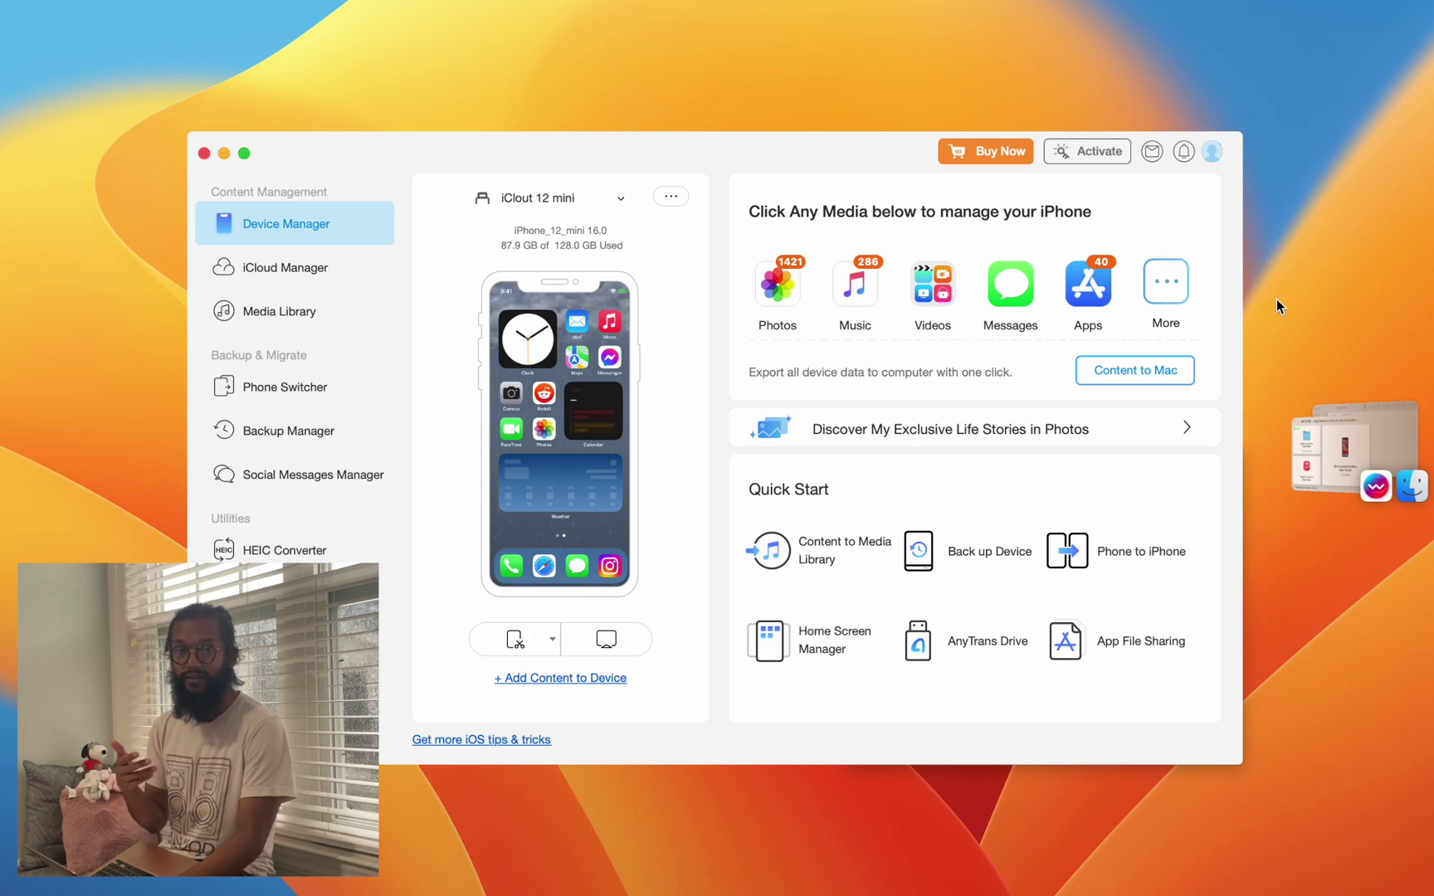
left_click(1319, 270)
Launch Safari and load softorino.com from the address-bar suggestion for 'soft'.
mouse_move(8, 286)
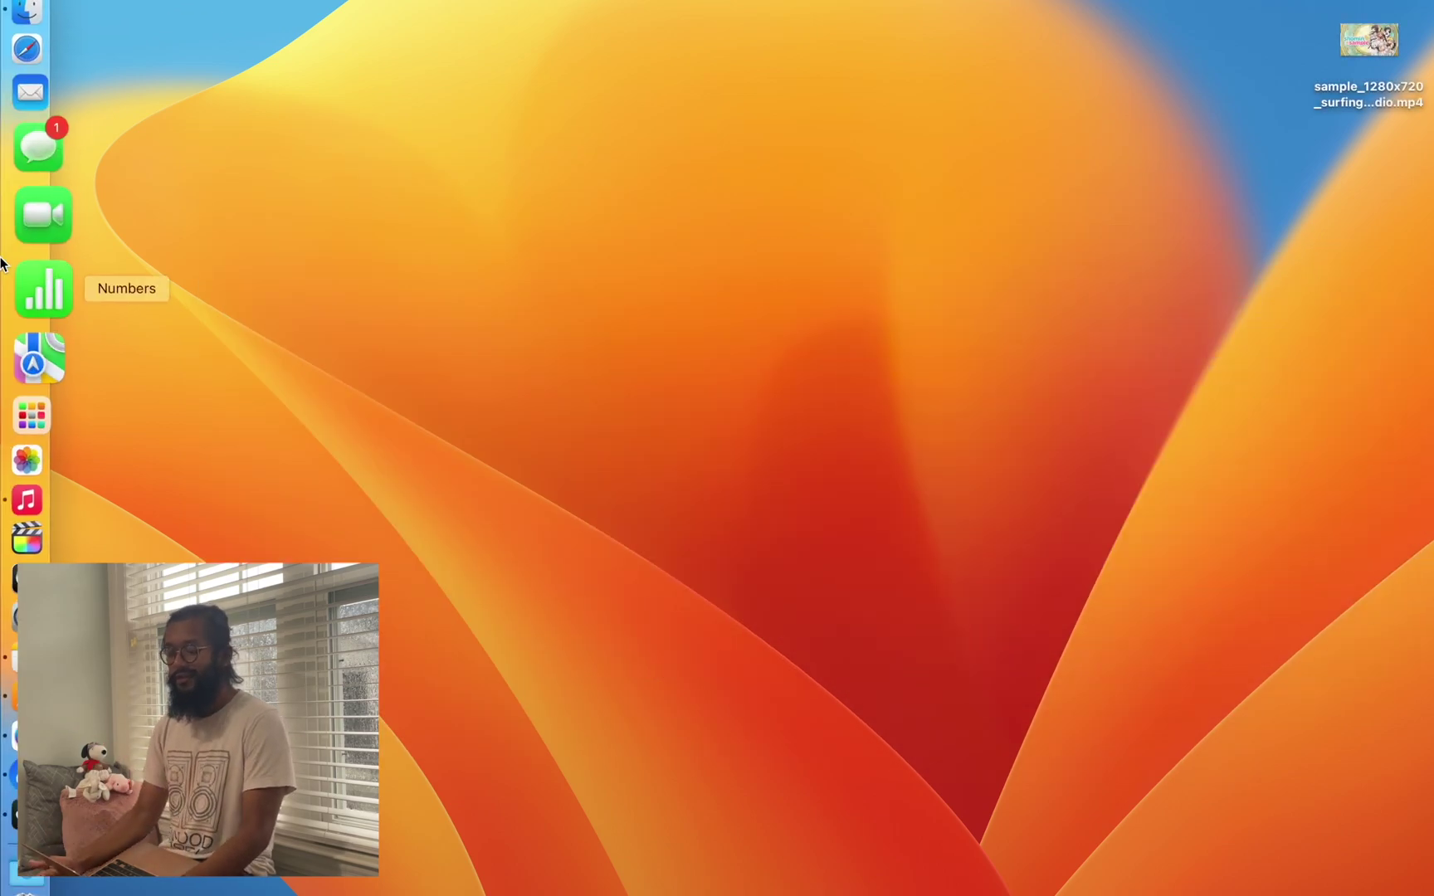
left_click(53, 103)
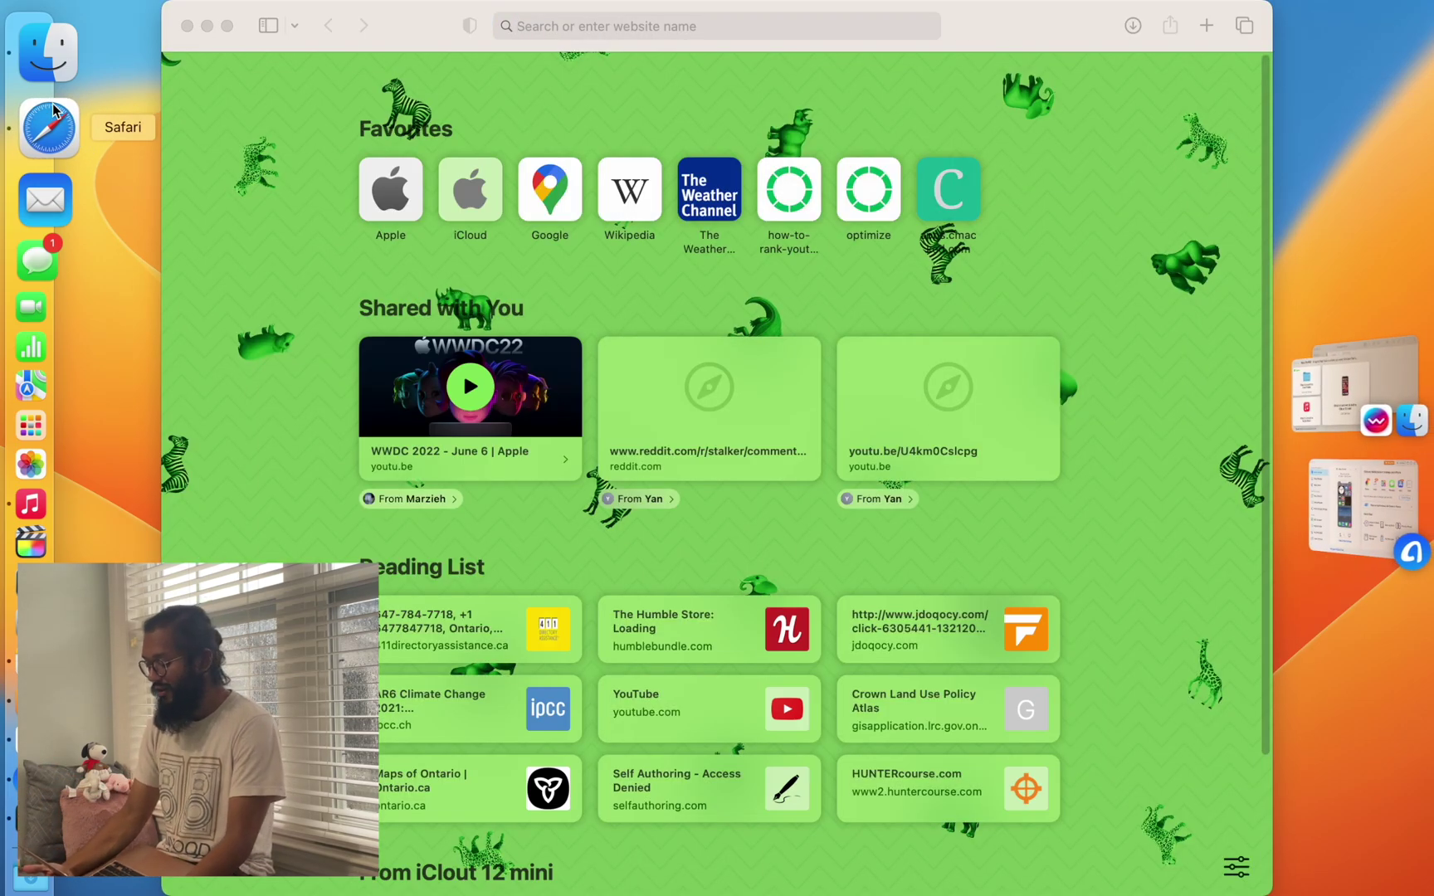
type("softorino.com")
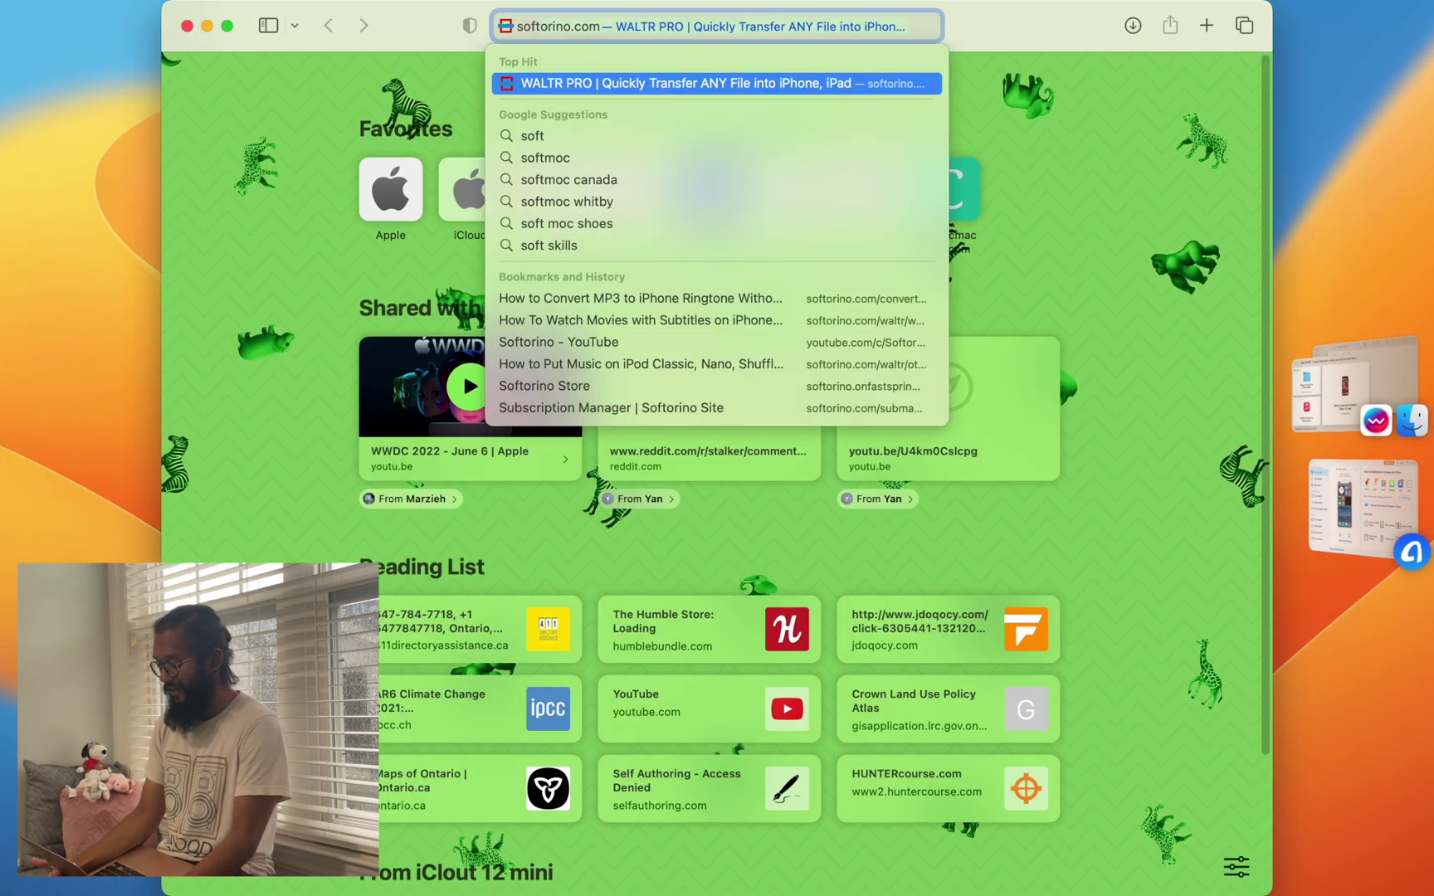
key("Return")
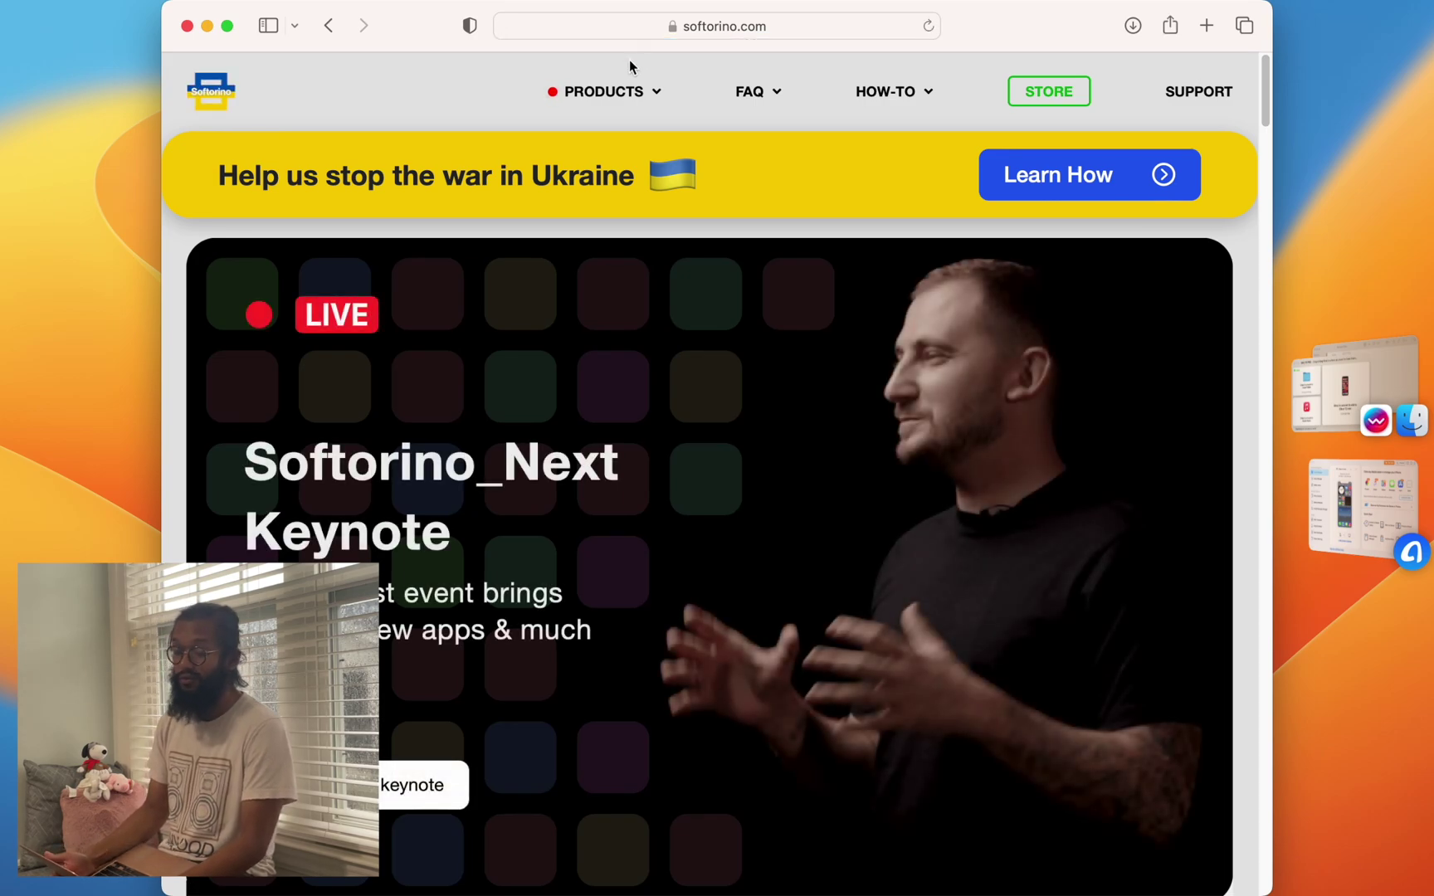
Go to the WALTR PRO product page, make the window full screen, and scroll through it.
left_click(632, 91)
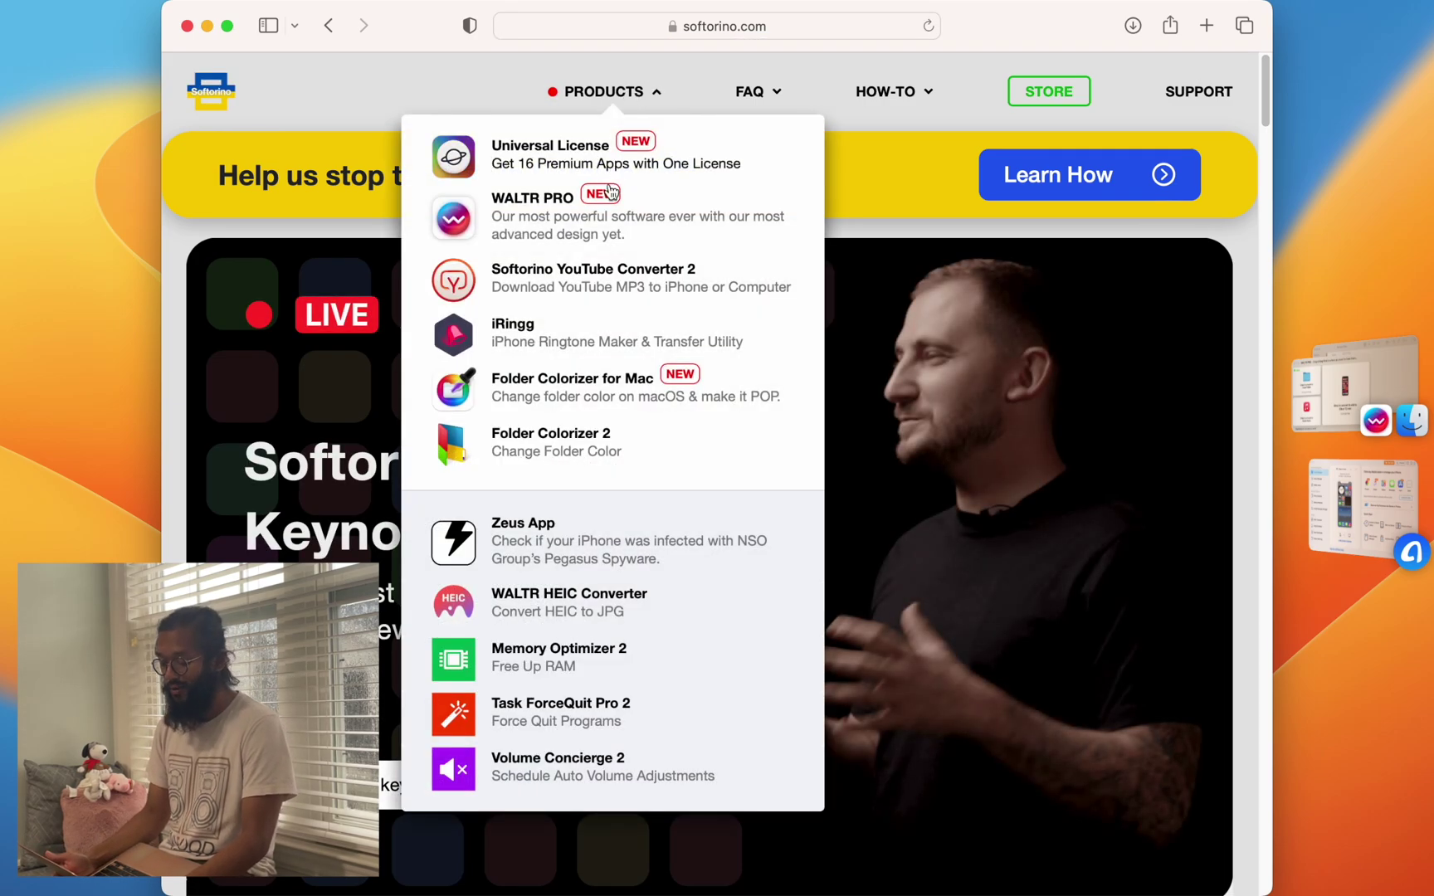
left_click(607, 208)
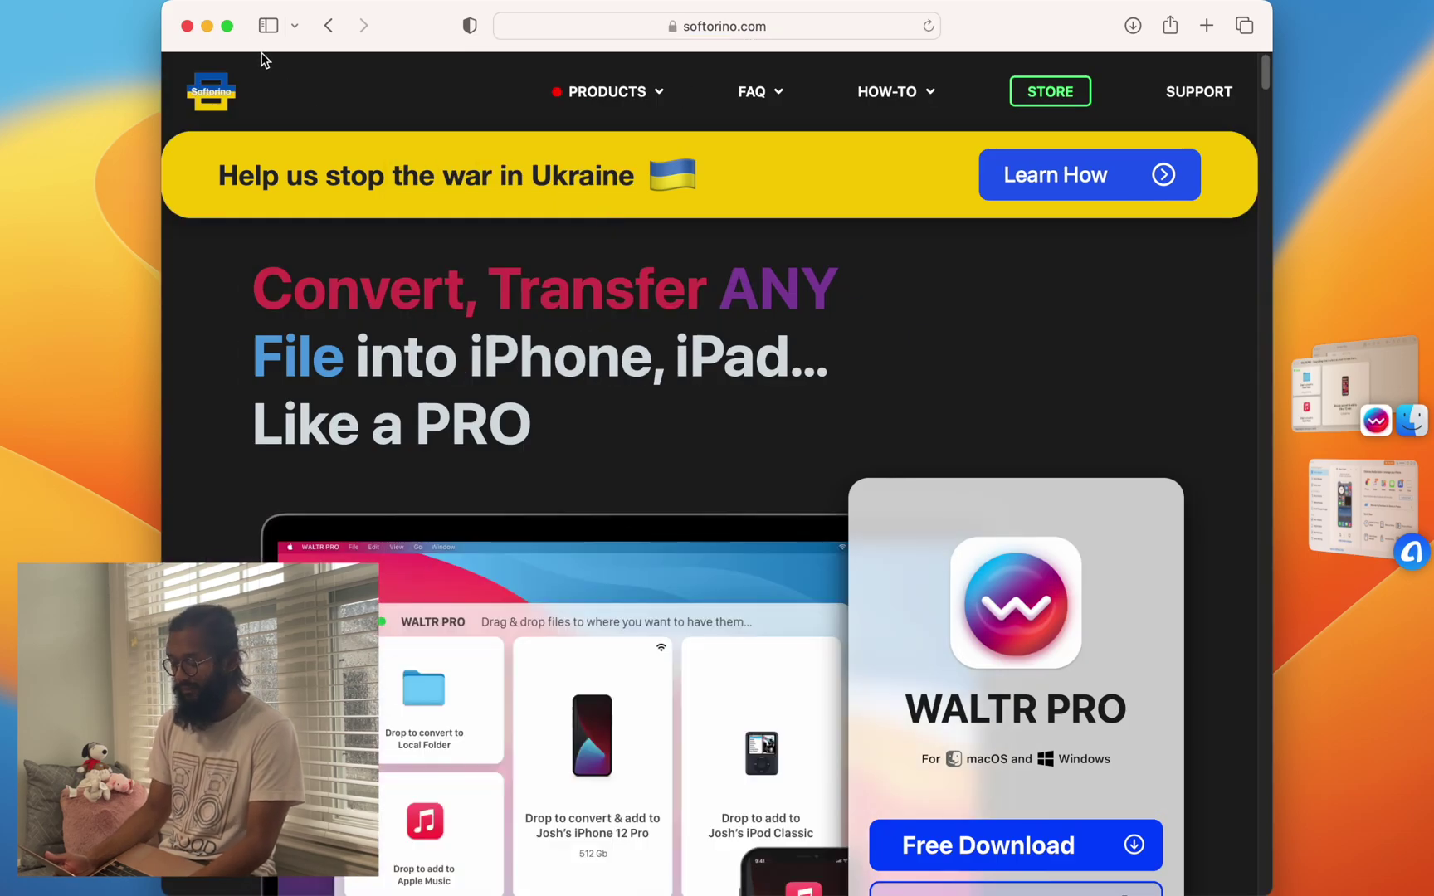
left_click(226, 26)
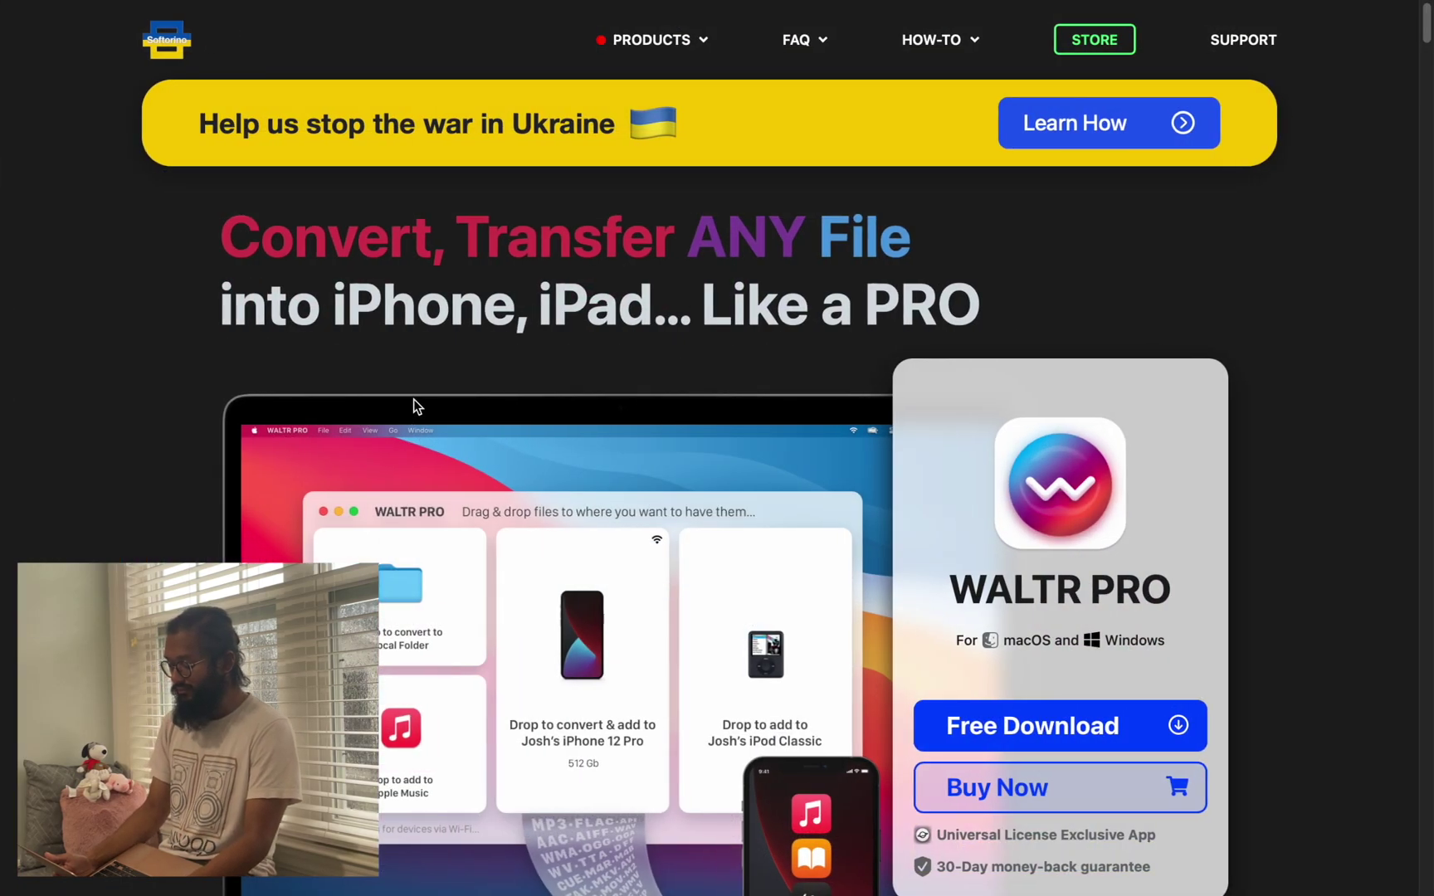
scroll(320, 482, "down", 3)
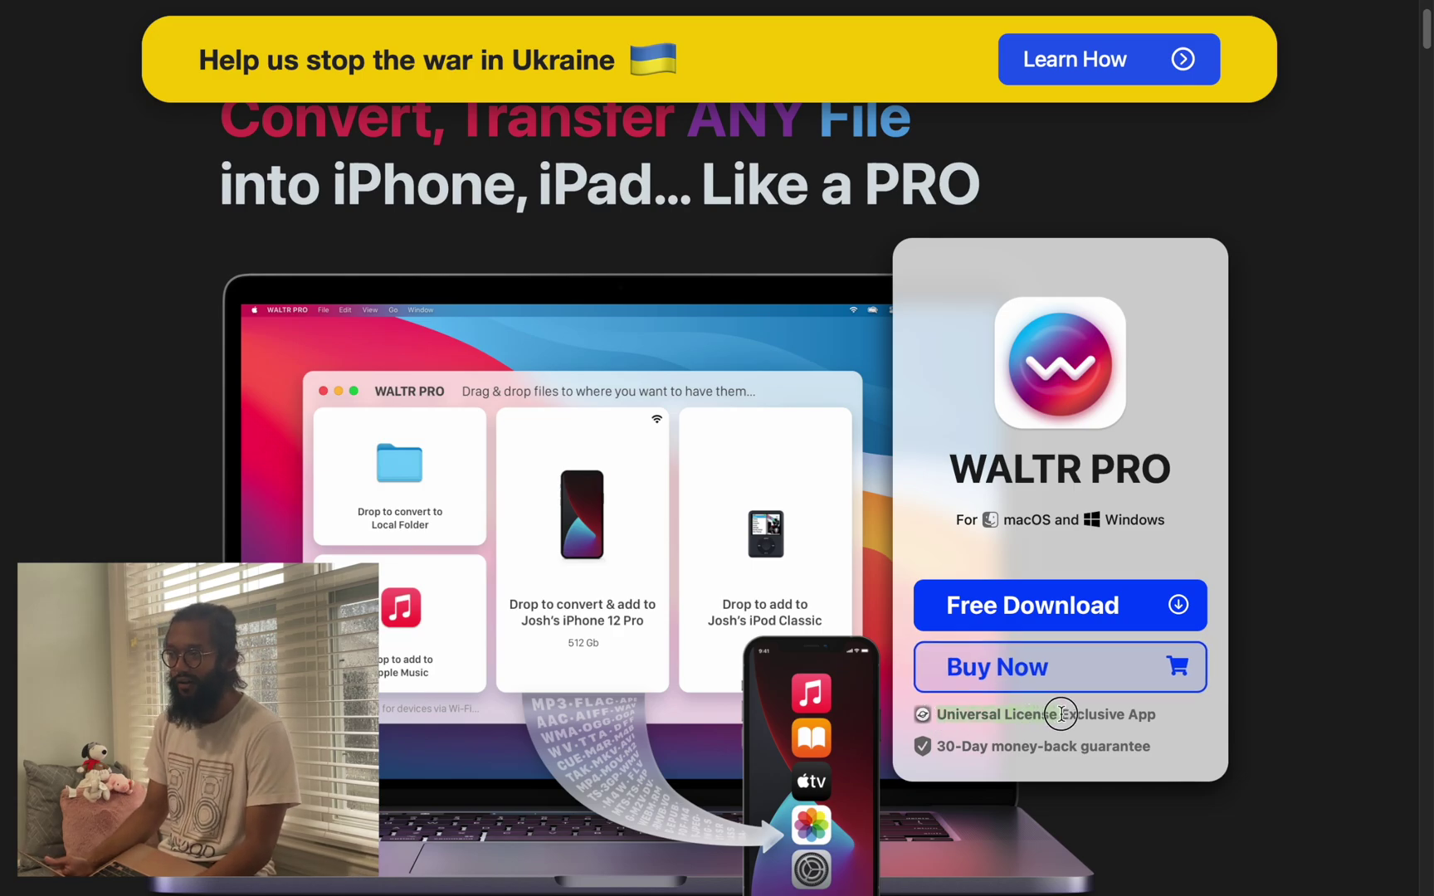
scroll(893, 664, "up", 4)
scroll(893, 665, "down", 1)
mouse_move(652, 40)
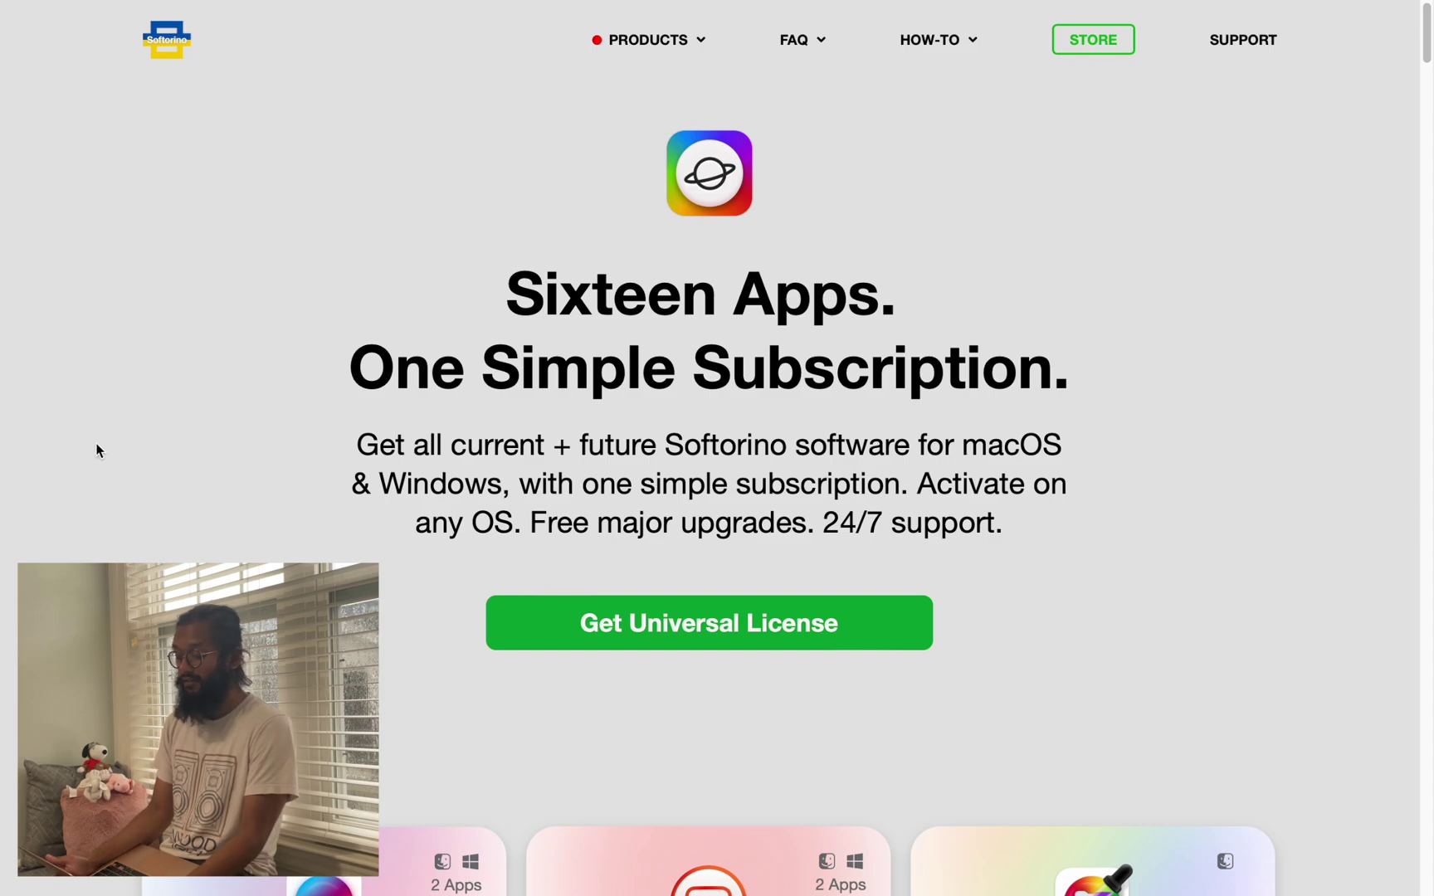
scroll(61, 487, "down", 10)
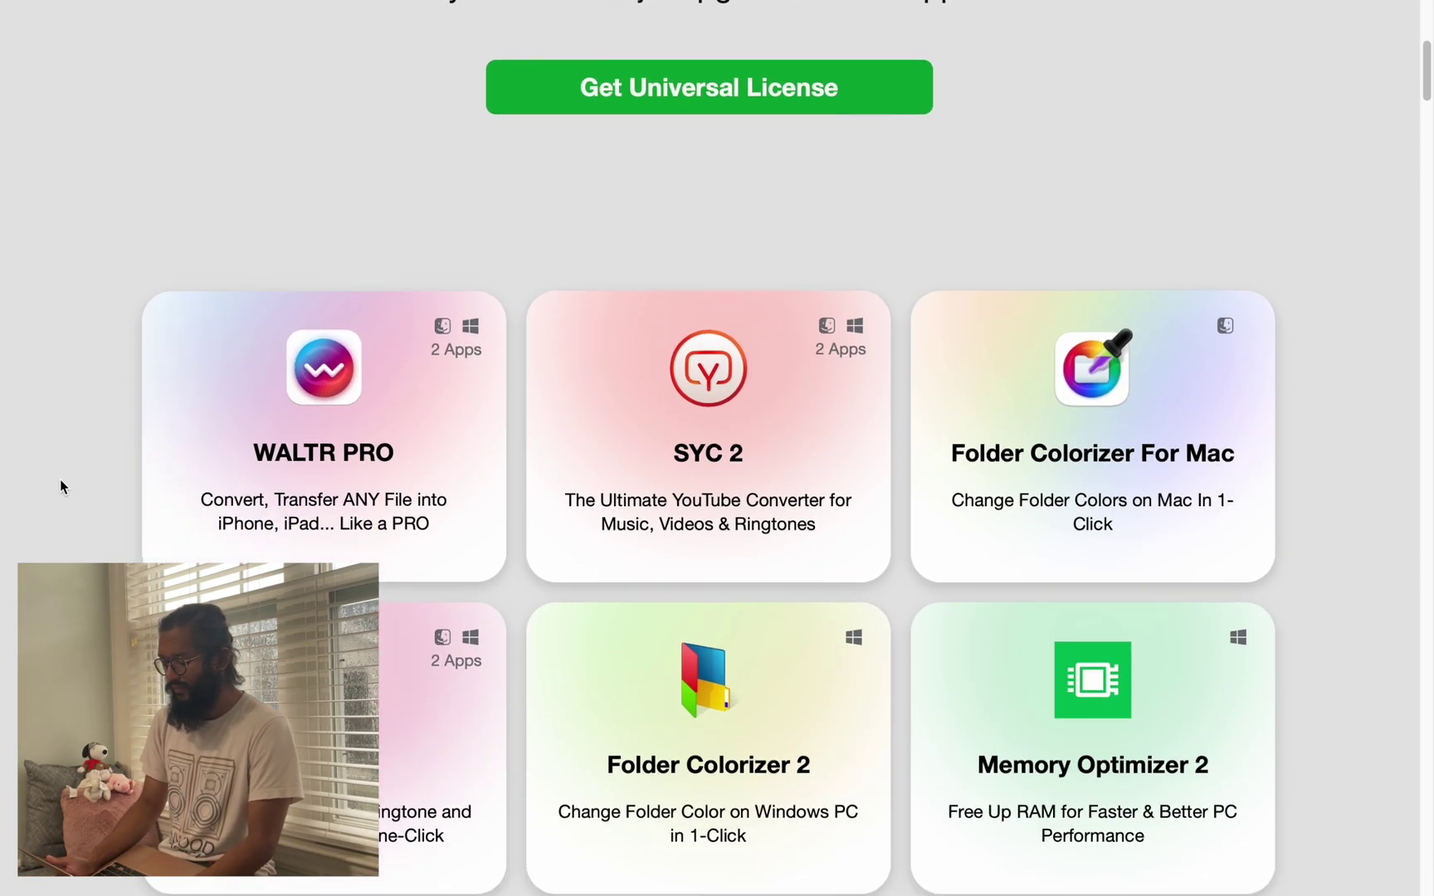
scroll(61, 487, "down", 3)
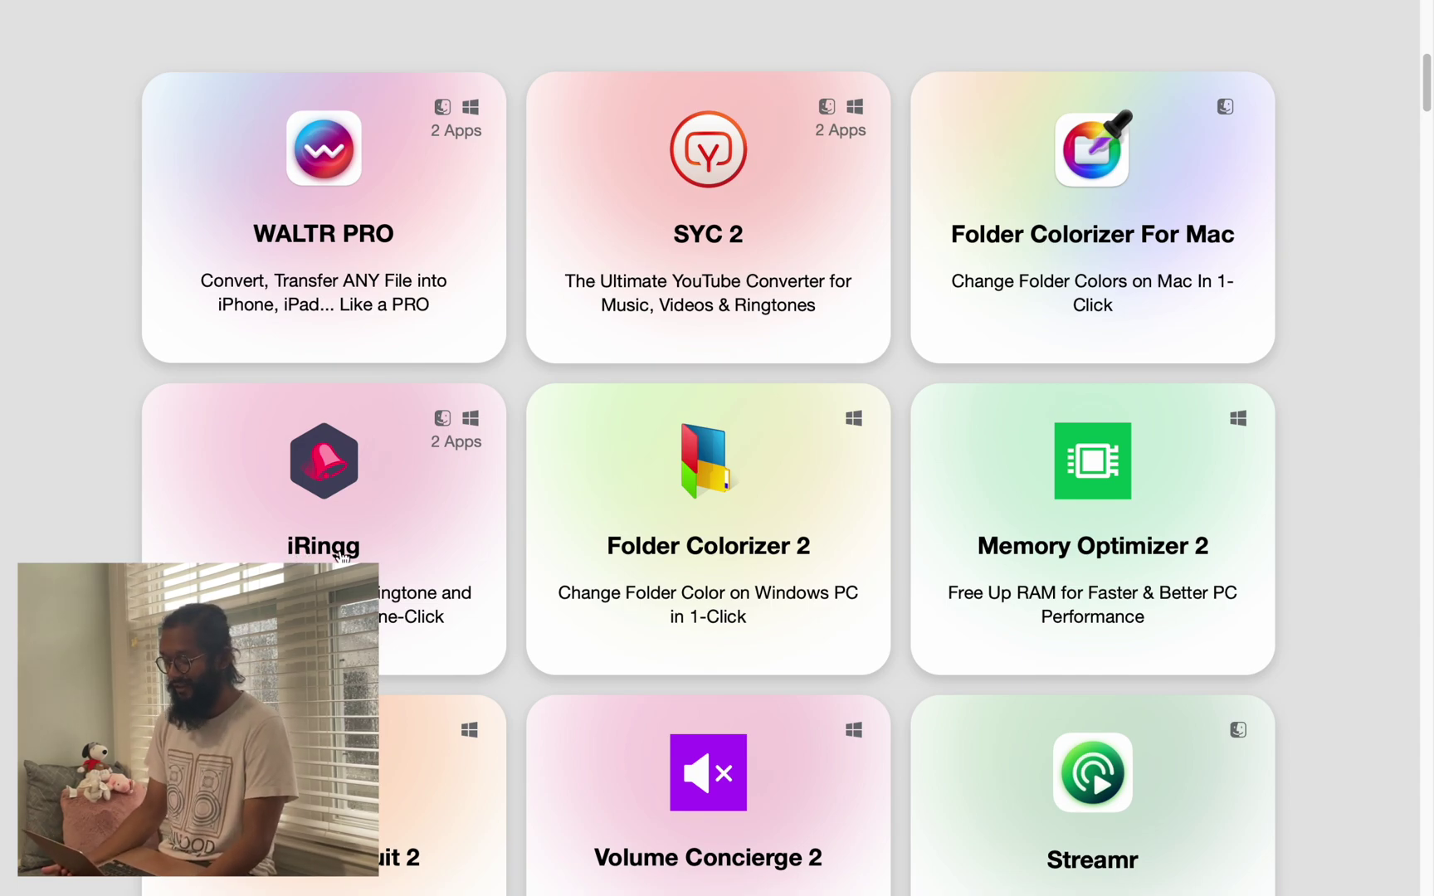
scroll(368, 556, "down", 8)
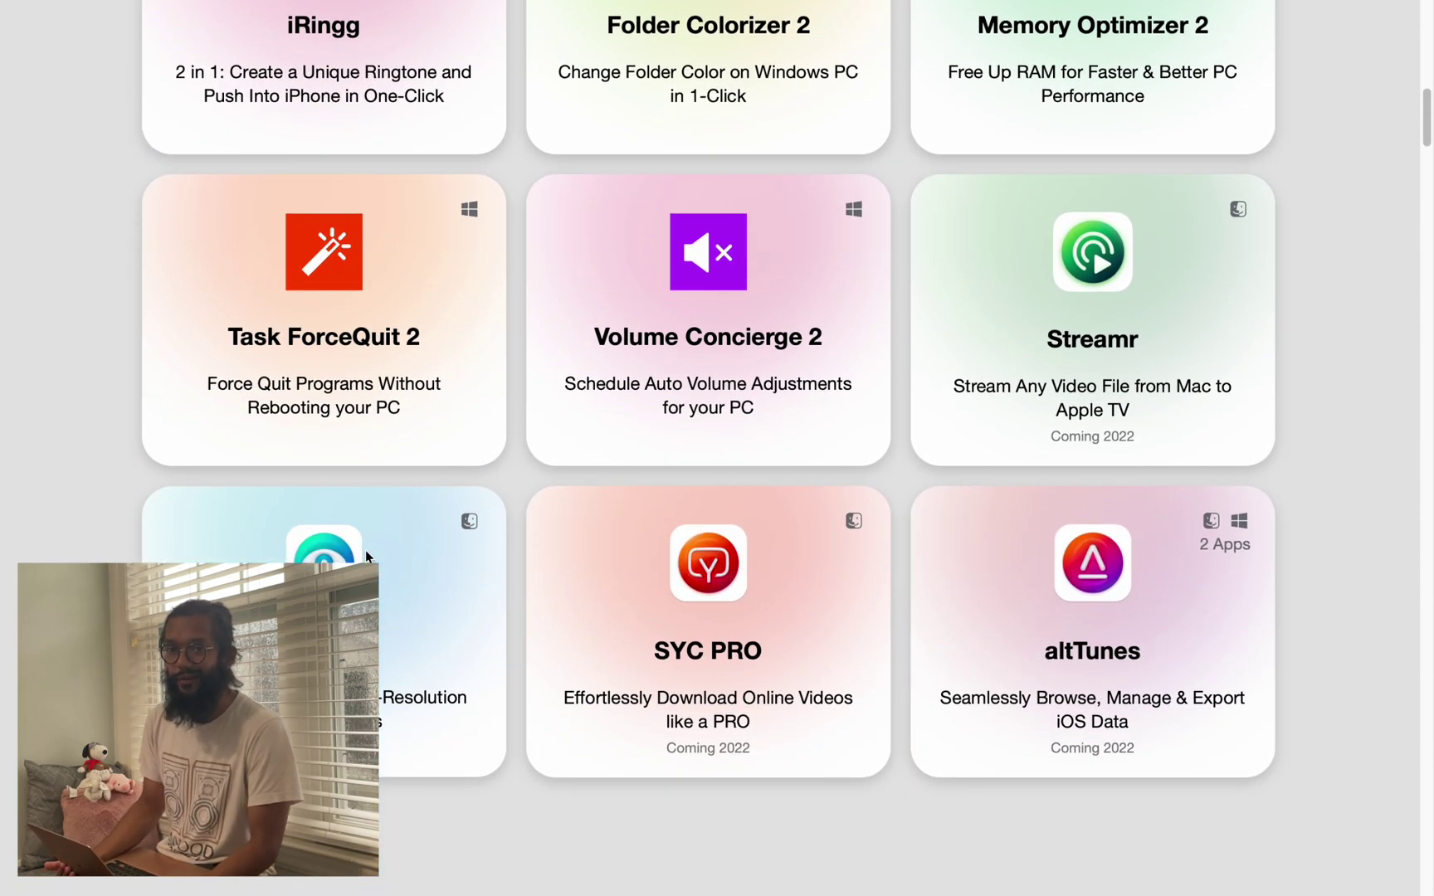
scroll(365, 550, "up", 15)
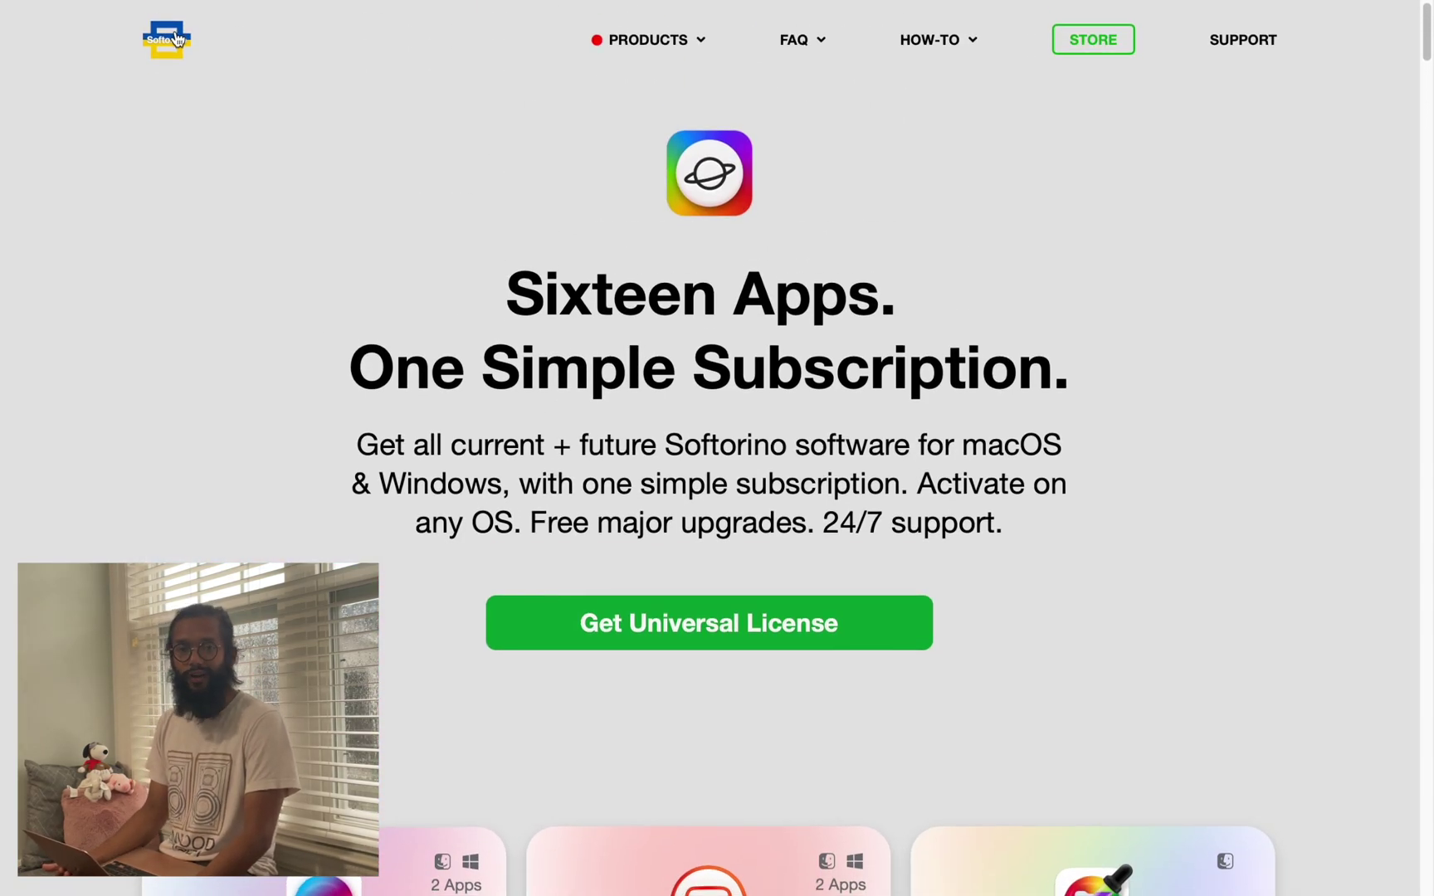
Return to the Softorino homepage via the Softorino logo at top left.
left_click(178, 39)
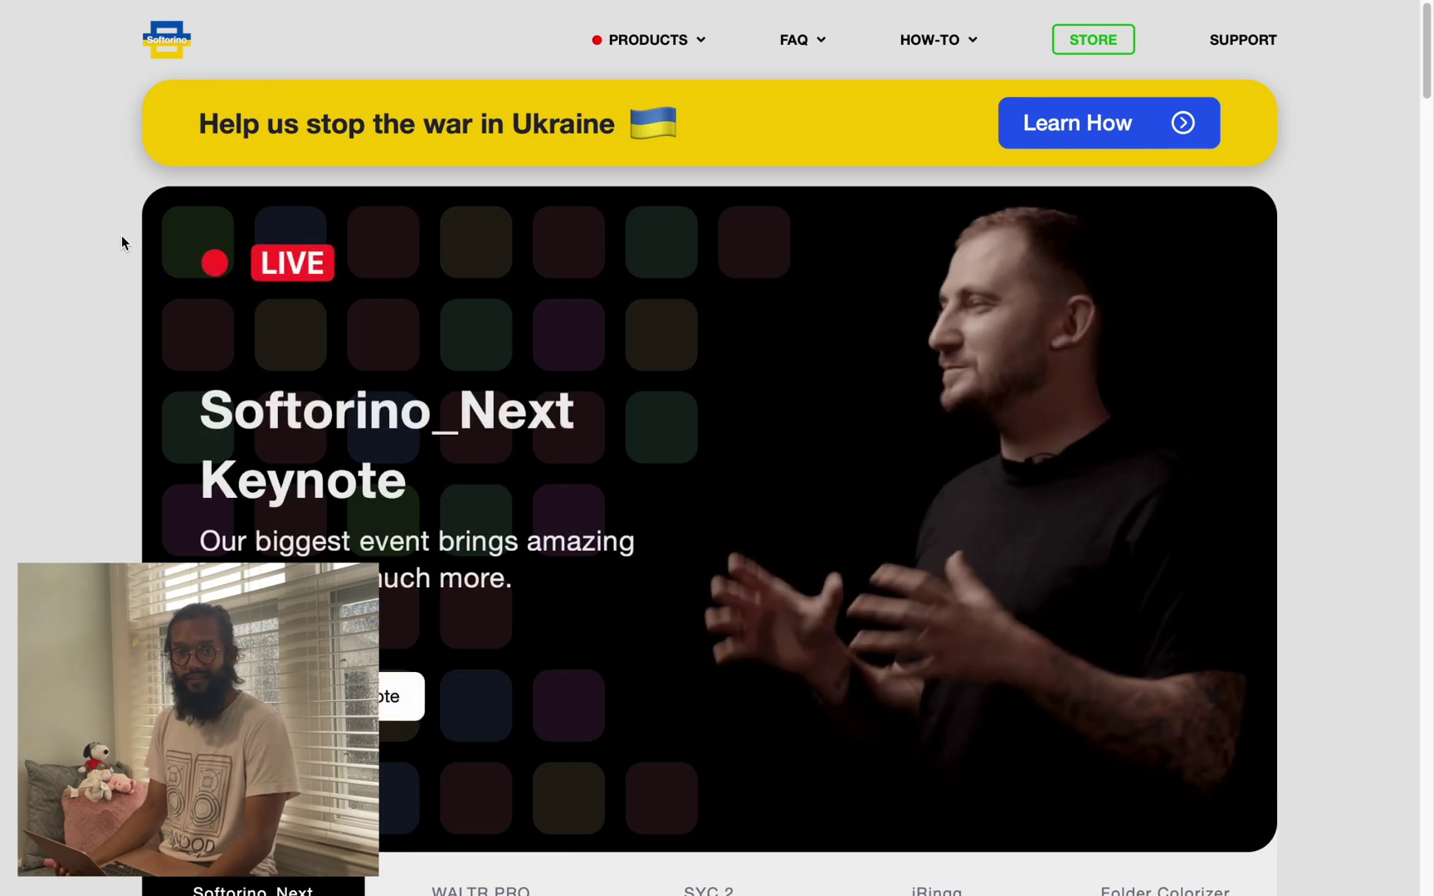